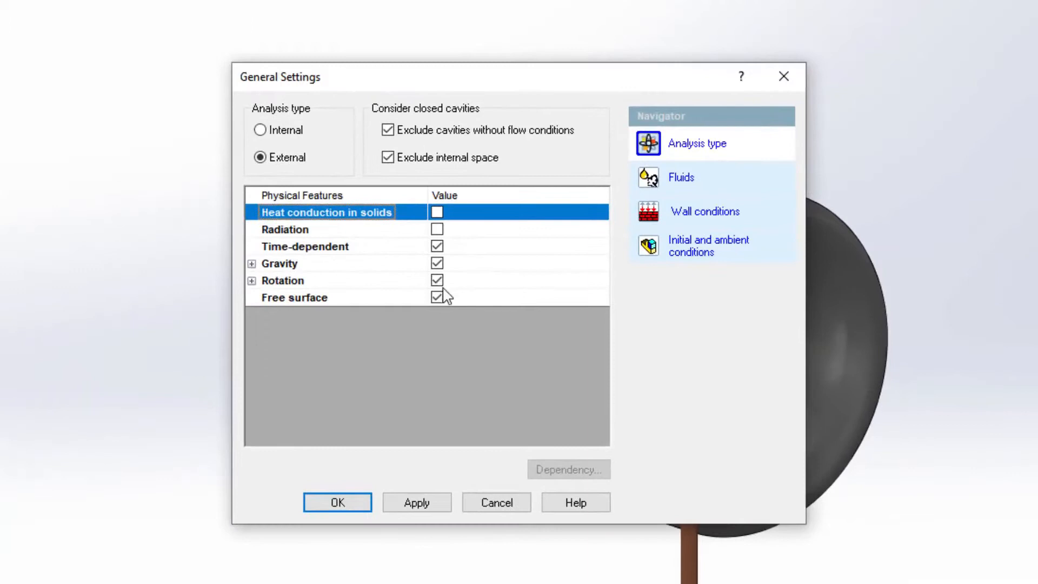
Step: Review the initial and ambient conditions and the height-dependent initial fluid table for water and acetone
{"action": "left_click", "coordinate": [708, 250]}
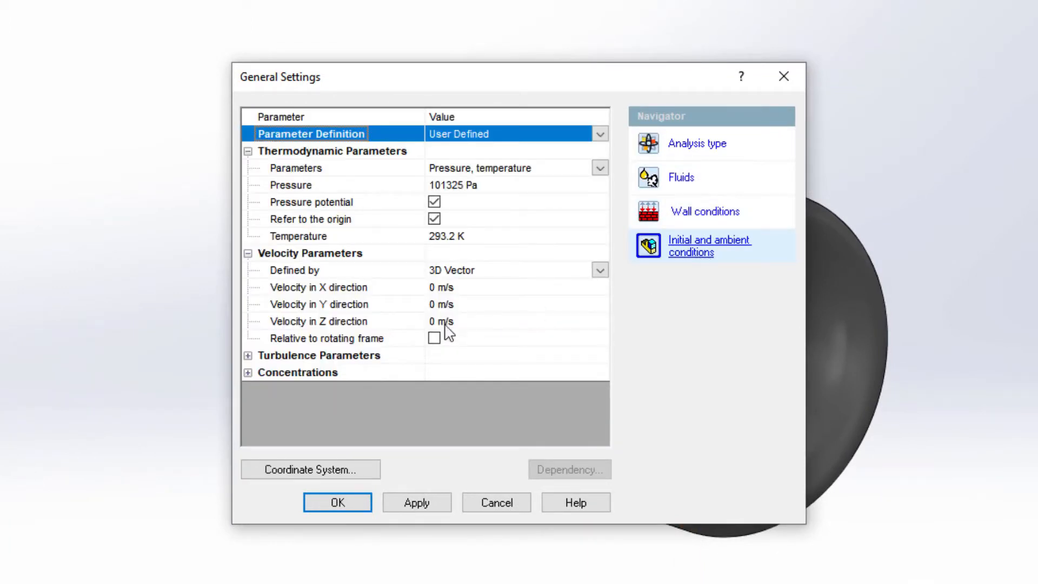
{"action": "left_click", "coordinate": [249, 373]}
{"action": "left_click", "coordinate": [460, 390]}
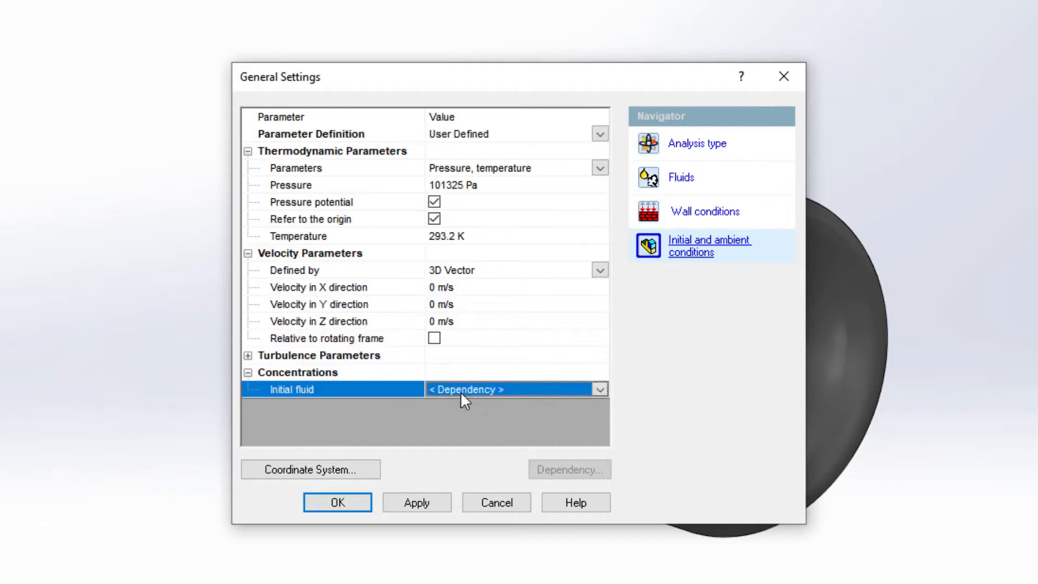
{"action": "left_click", "coordinate": [546, 472]}
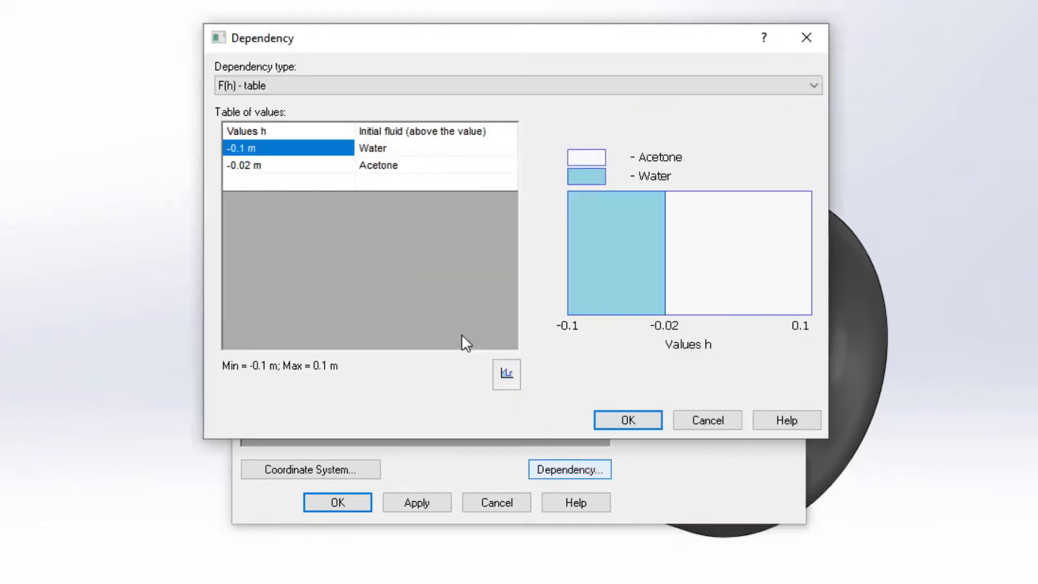
{"action": "left_click", "coordinate": [341, 169]}
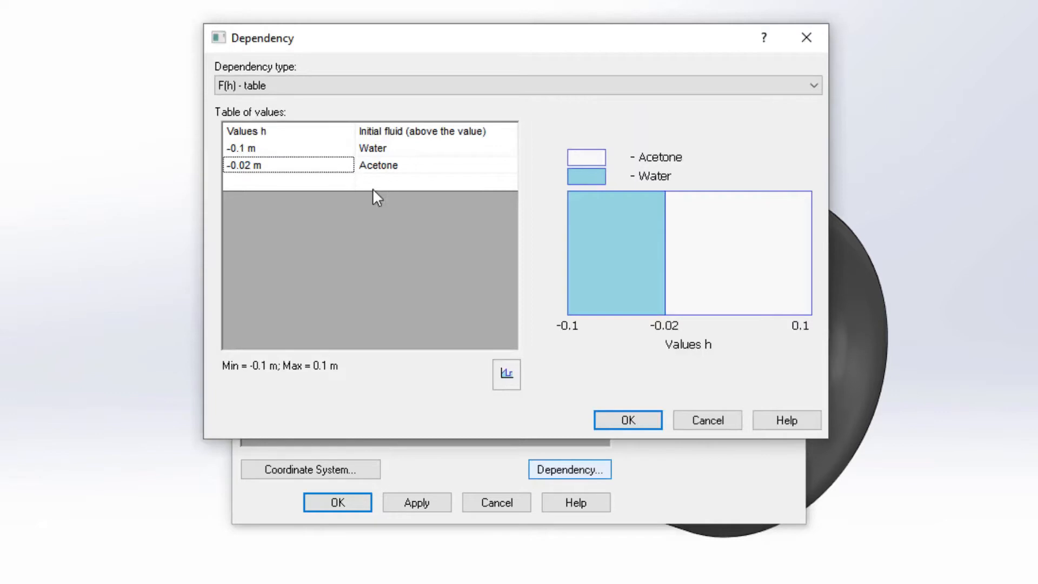
{"action": "left_click", "coordinate": [624, 420]}
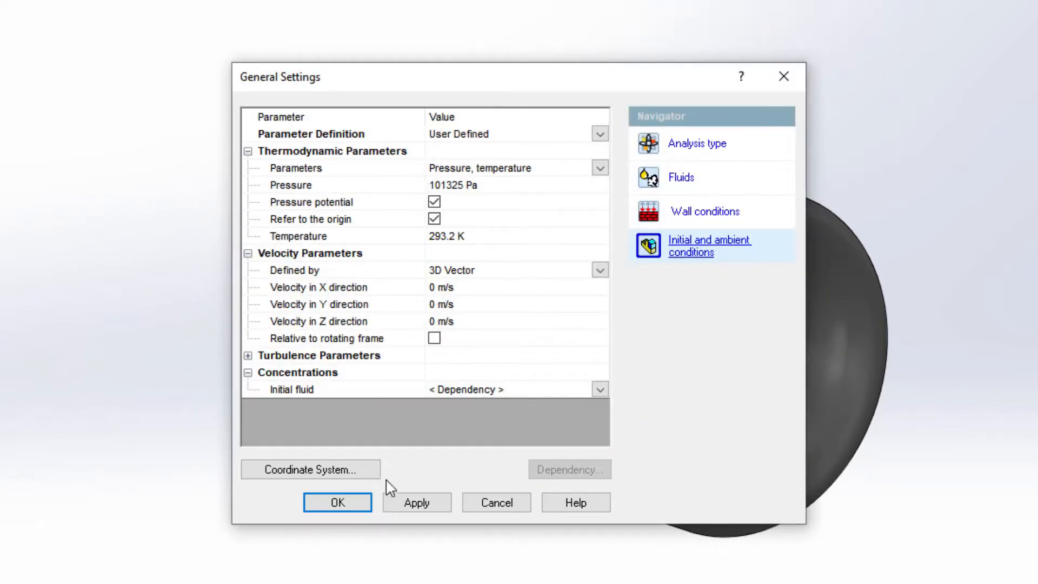
{"action": "left_click", "coordinate": [346, 501]}
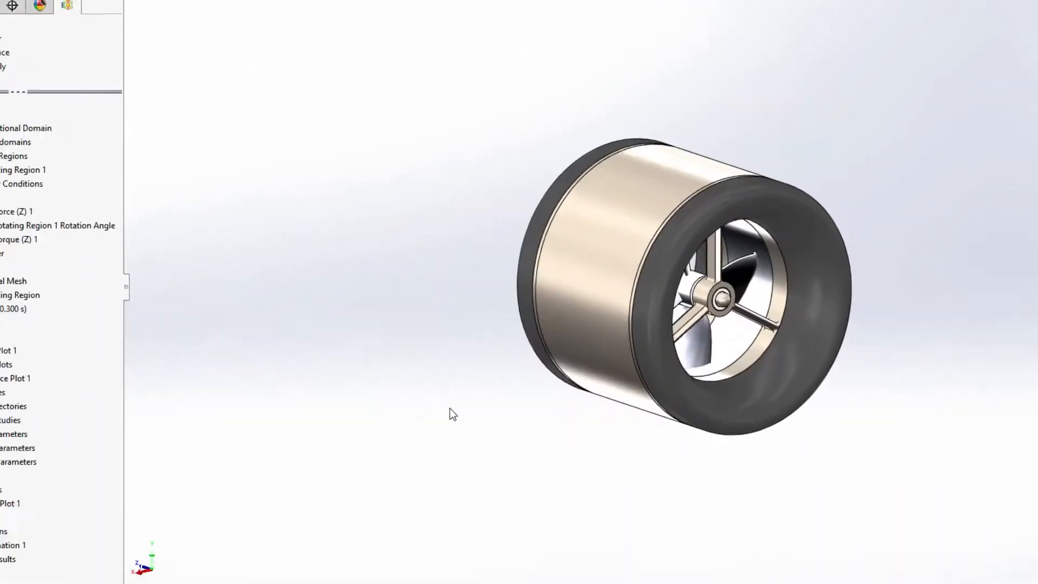
Step: Play Cut Plot 1 over time in Transient Explorer, stopping at an early time moment
{"action": "right_click", "coordinate": [21, 314]}
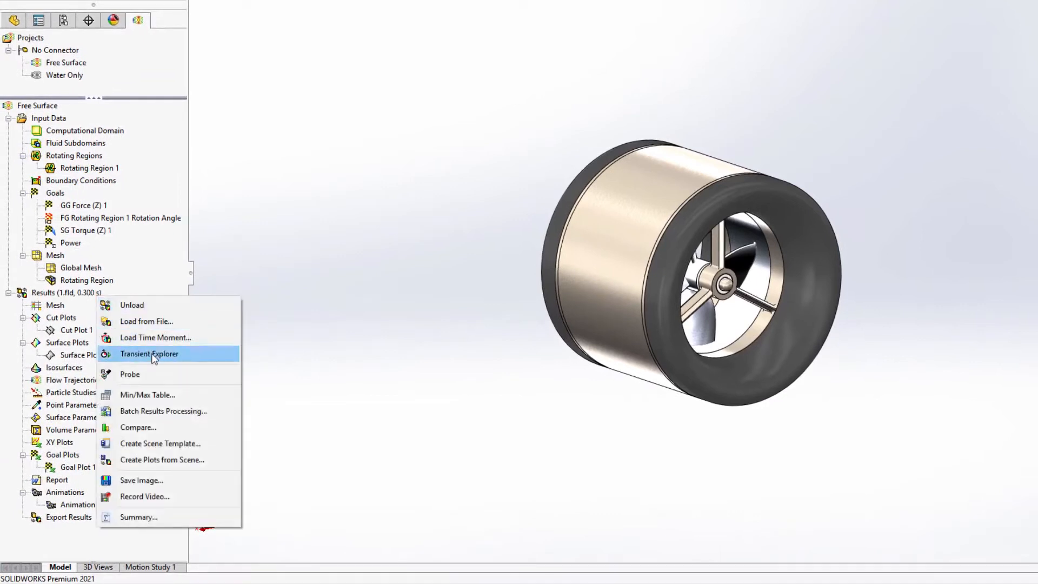
{"action": "left_click", "coordinate": [155, 355]}
{"action": "right_click", "coordinate": [92, 320]}
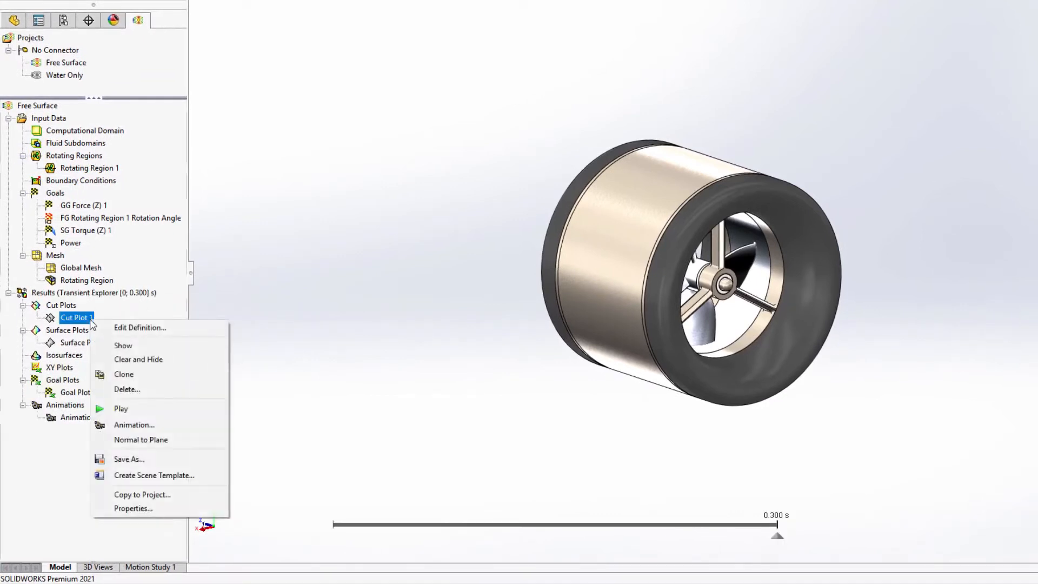
{"action": "left_click", "coordinate": [121, 343]}
{"action": "left_click", "coordinate": [320, 523]}
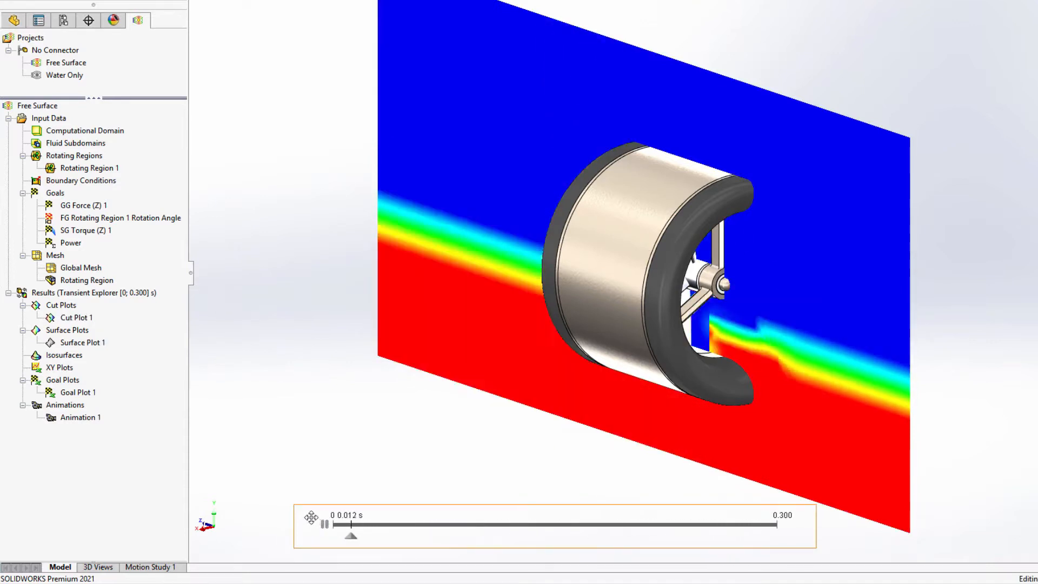
{"action": "left_click", "coordinate": [325, 525]}
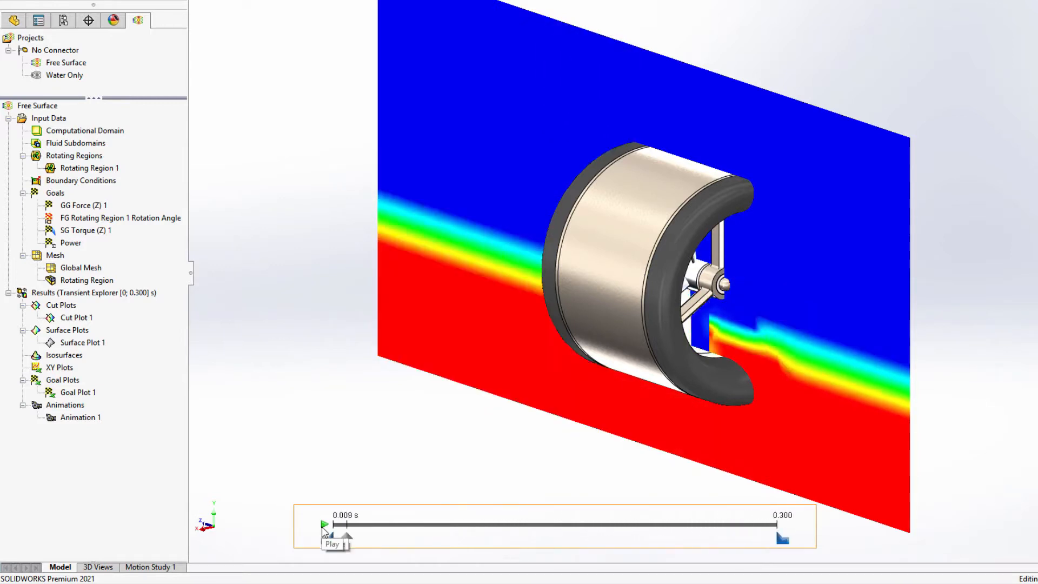
Step: Show Goal Plot 1 and review the summary and the history charts for SG Torque (Z) 1 and Power
{"action": "right_click", "coordinate": [82, 399]}
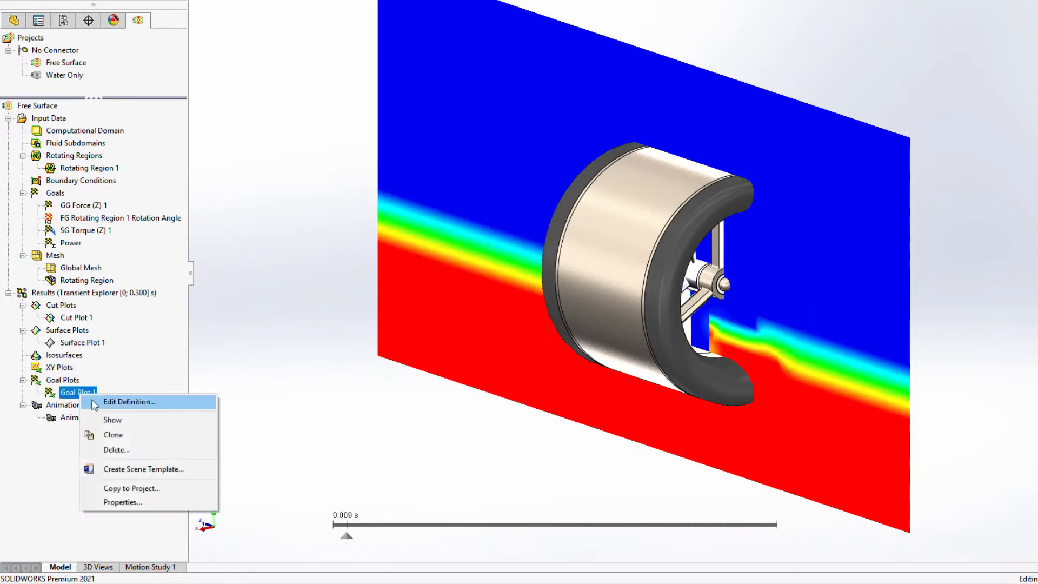
{"action": "left_click", "coordinate": [97, 403]}
{"action": "left_click", "coordinate": [93, 329]}
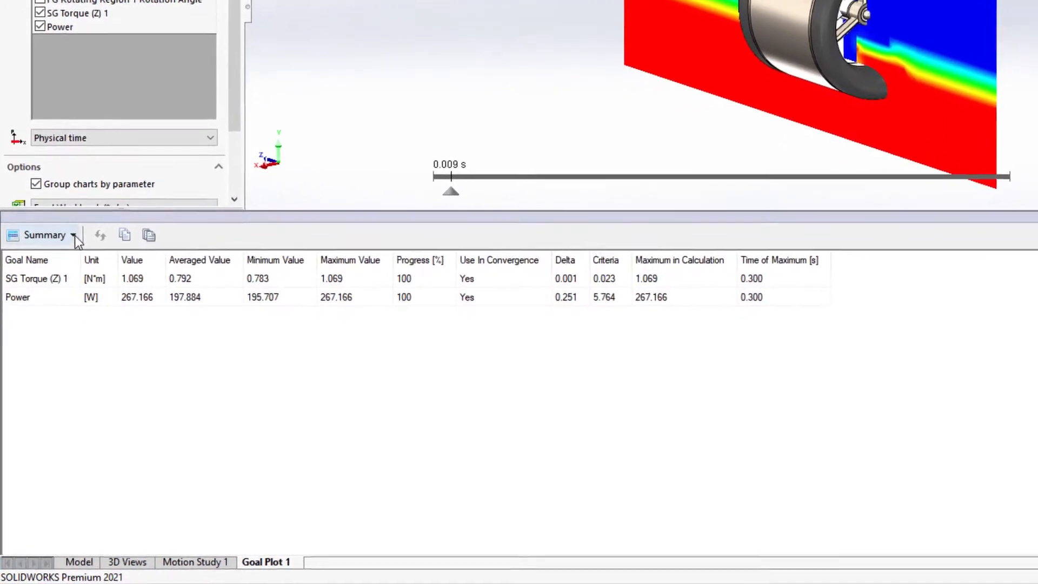
{"action": "left_click", "coordinate": [74, 236]}
{"action": "left_click", "coordinate": [72, 279]}
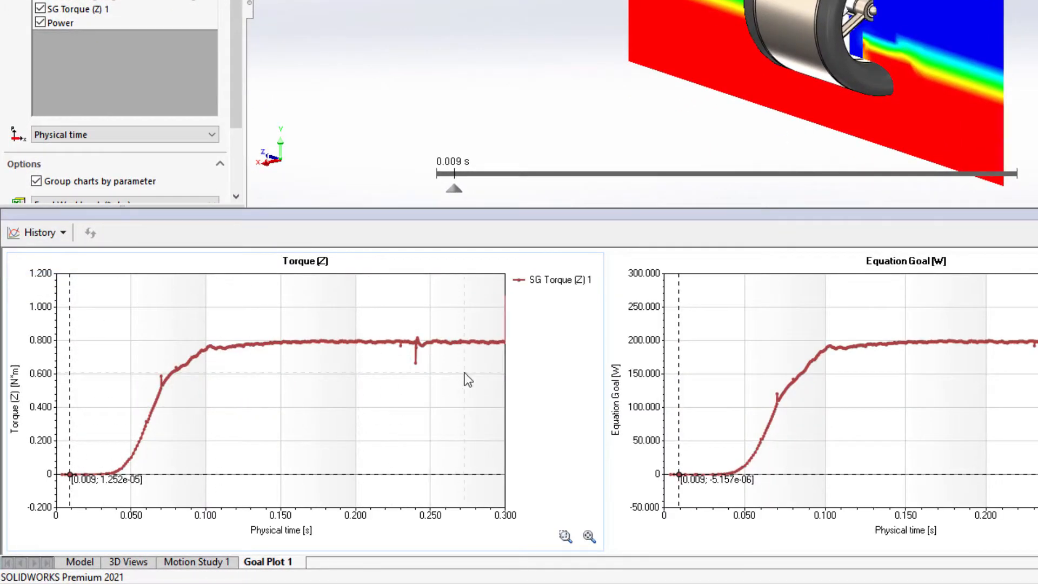
{"action": "left_click", "coordinate": [63, 233]}
{"action": "left_click", "coordinate": [70, 257]}
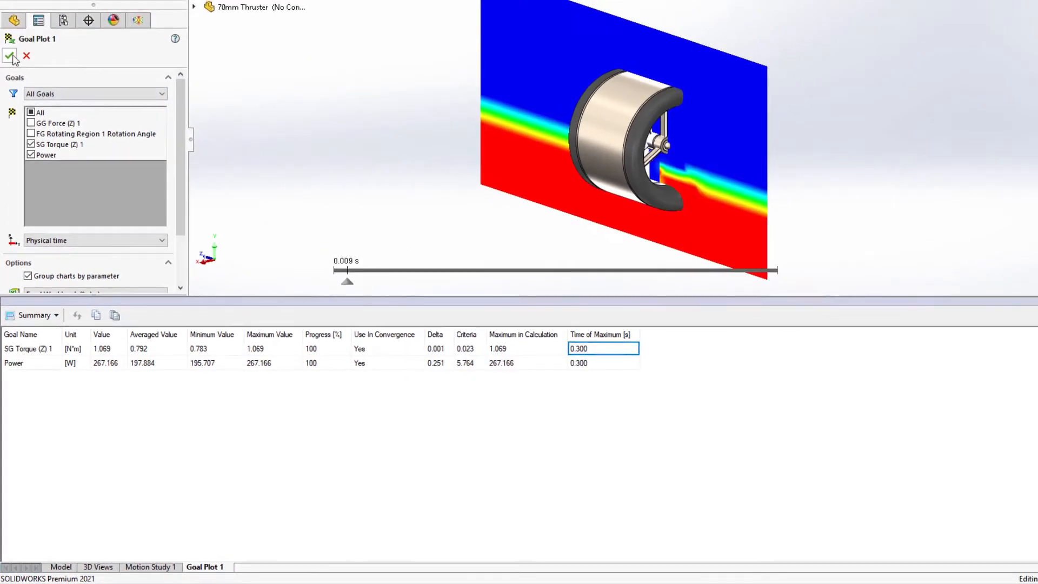
{"action": "left_click", "coordinate": [10, 55]}
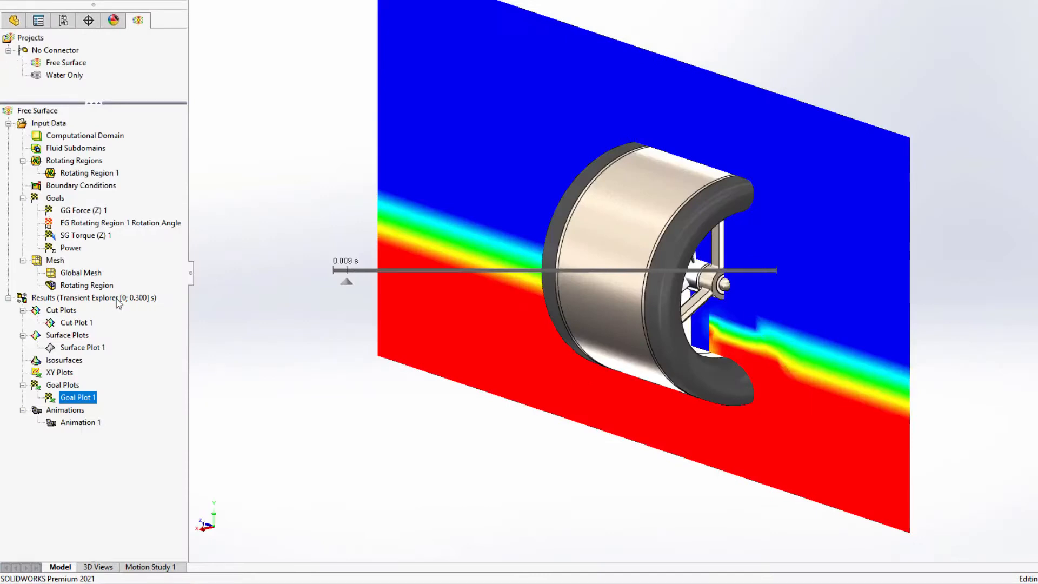
Step: Exit Transient Explorer and create additional cut plots and an isosurface from a scene
{"action": "right_click", "coordinate": [118, 302]}
{"action": "left_click", "coordinate": [134, 311]}
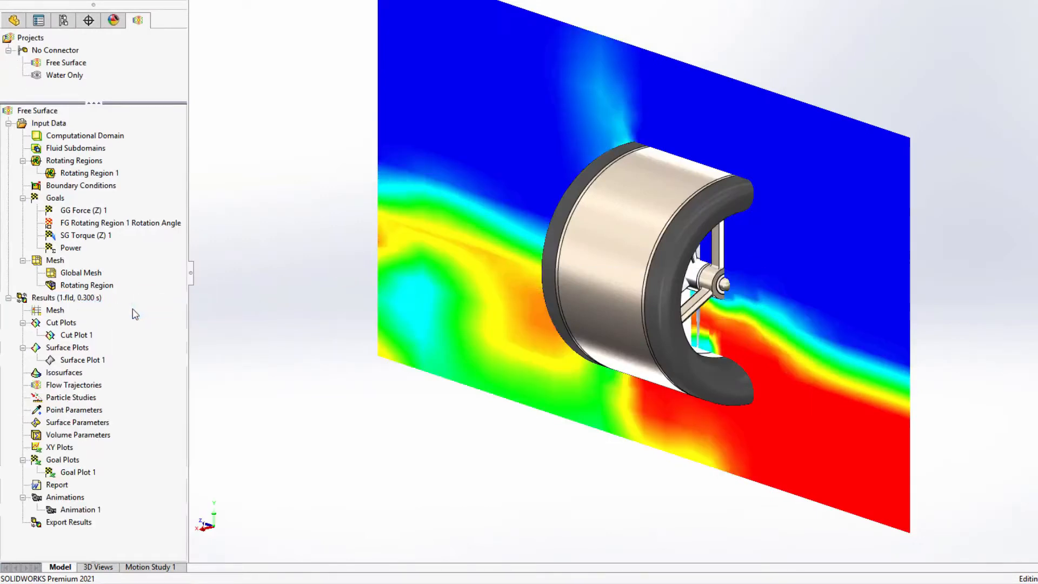
{"action": "right_click", "coordinate": [98, 303]}
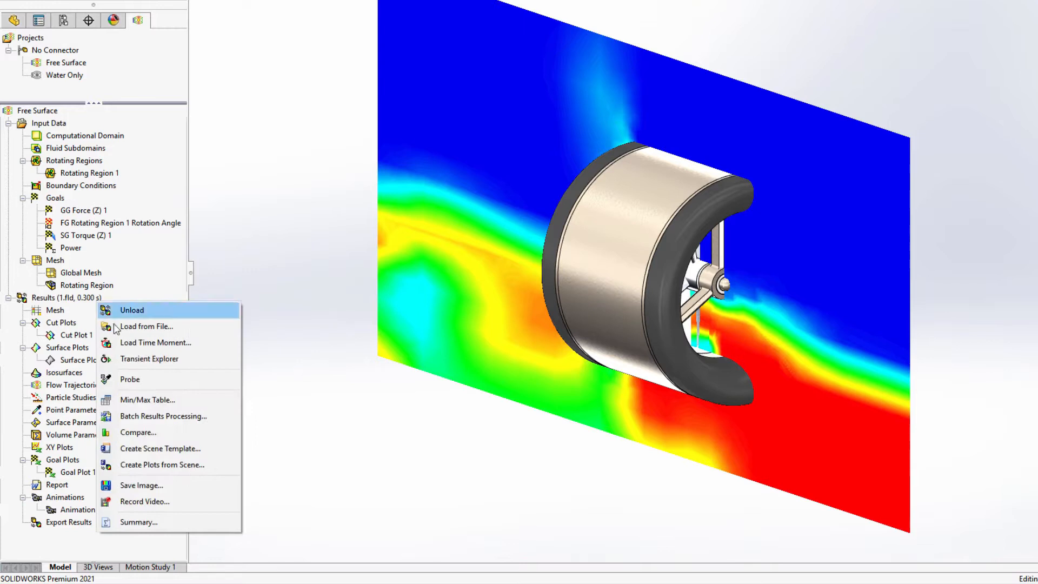
{"action": "left_click", "coordinate": [207, 464]}
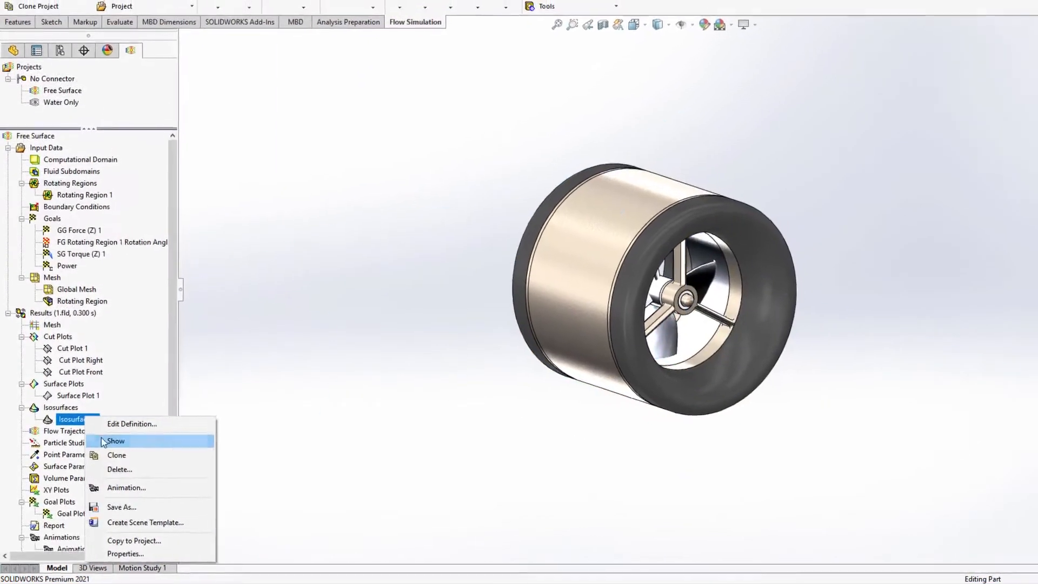
Step: Display Isosurfaces 1 together with all three cut plots and Surface Plot 1 around the thruster
{"action": "left_click", "coordinate": [104, 442]}
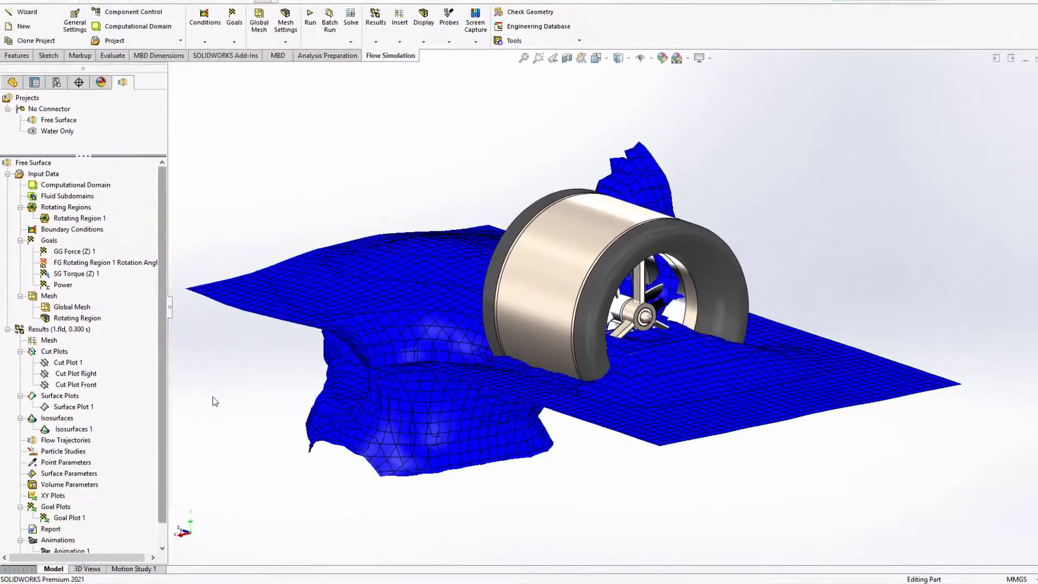
{"action": "mouse_move", "coordinate": [224, 373]}
{"action": "middle_mouse_down"}
{"action": "mouse_move", "coordinate": [379, 366]}
{"action": "mouse_move", "coordinate": [222, 362]}
{"action": "mouse_move", "coordinate": [205, 373]}
{"action": "middle_mouse_up"}
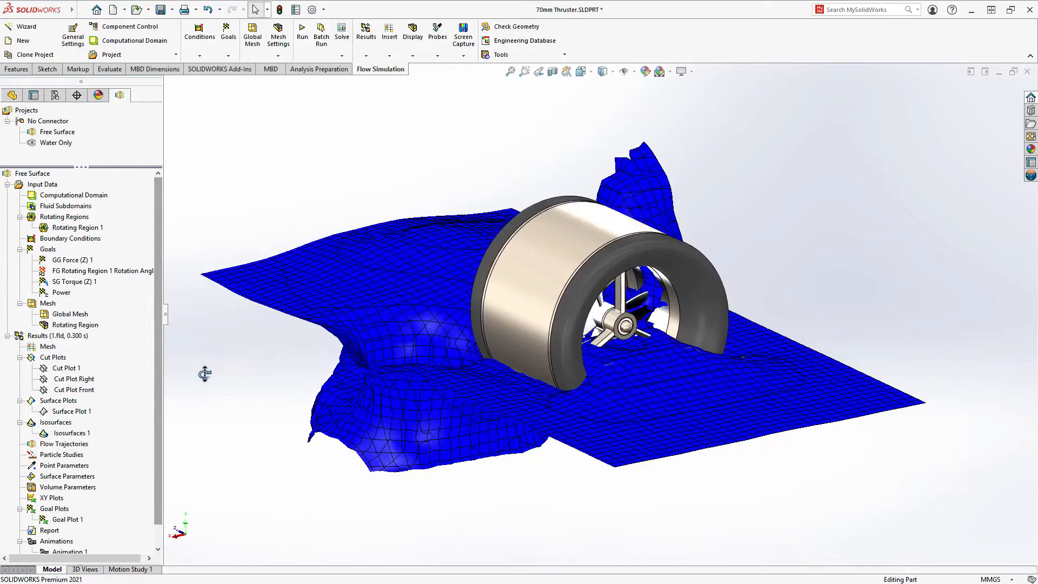
{"action": "left_click", "coordinate": [70, 389], "text": "shift"}
{"action": "right_click", "coordinate": [71, 390]}
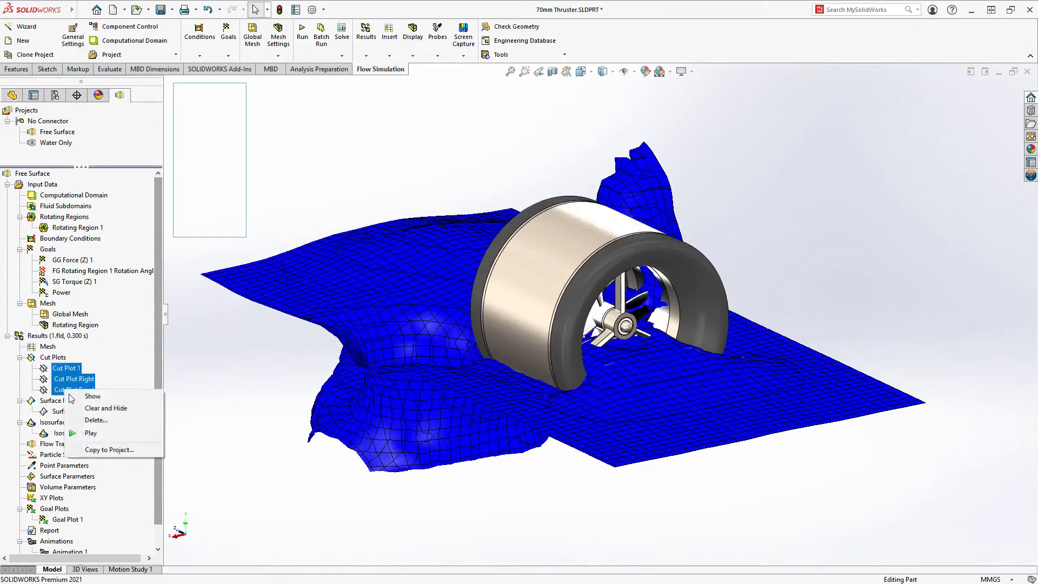
{"action": "left_click", "coordinate": [75, 400]}
{"action": "right_click", "coordinate": [67, 412]}
{"action": "left_click", "coordinate": [73, 423]}
{"action": "middle_click_drag", "start_coordinate": [232, 403], "coordinate": [271, 401]}
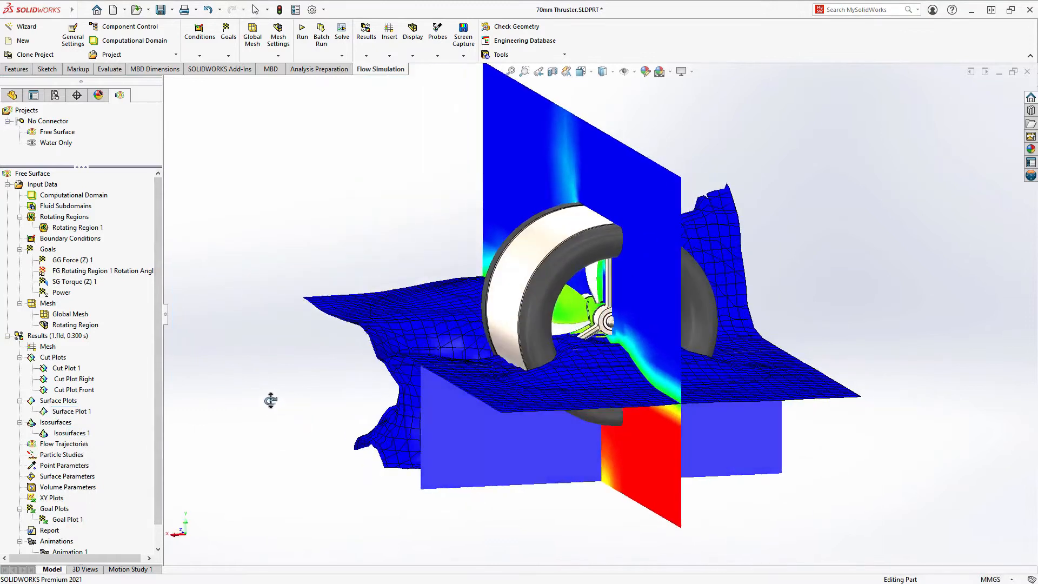
Step: Open the scene template settings for the current results and look at the available templates
{"action": "right_click", "coordinate": [63, 341]}
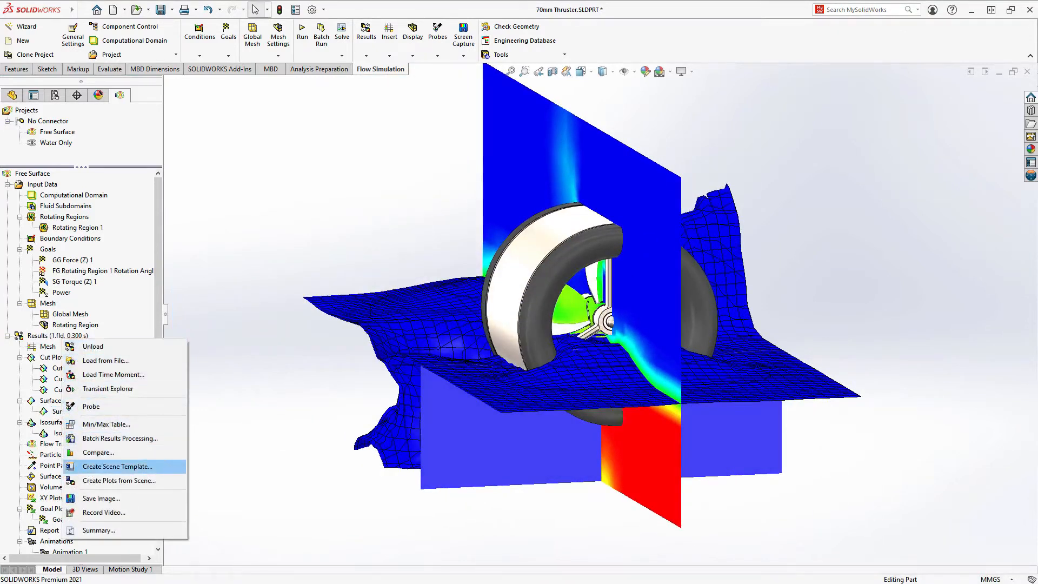
{"action": "left_click", "coordinate": [172, 468]}
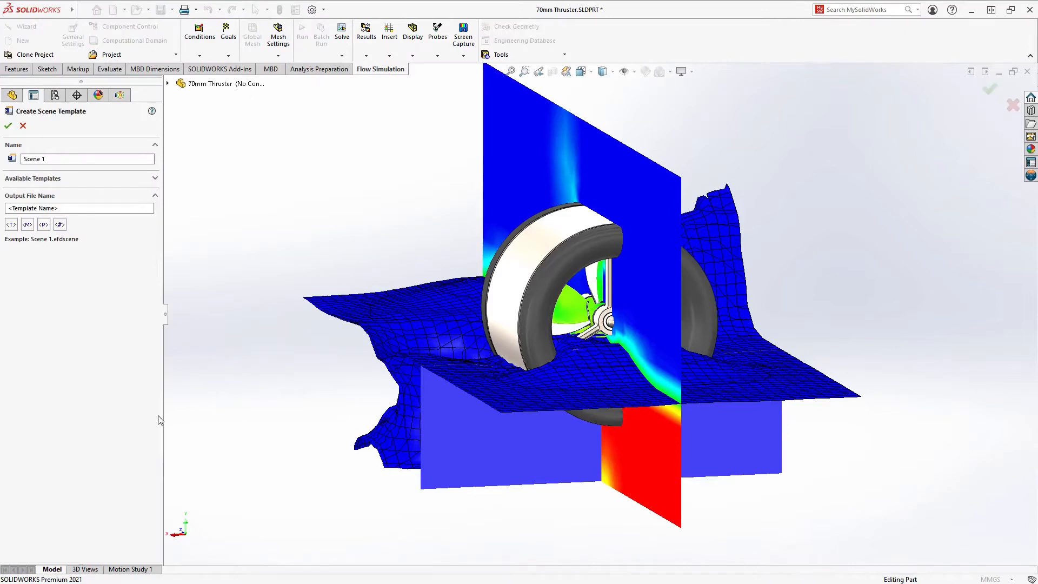
{"action": "left_click", "coordinate": [69, 179]}
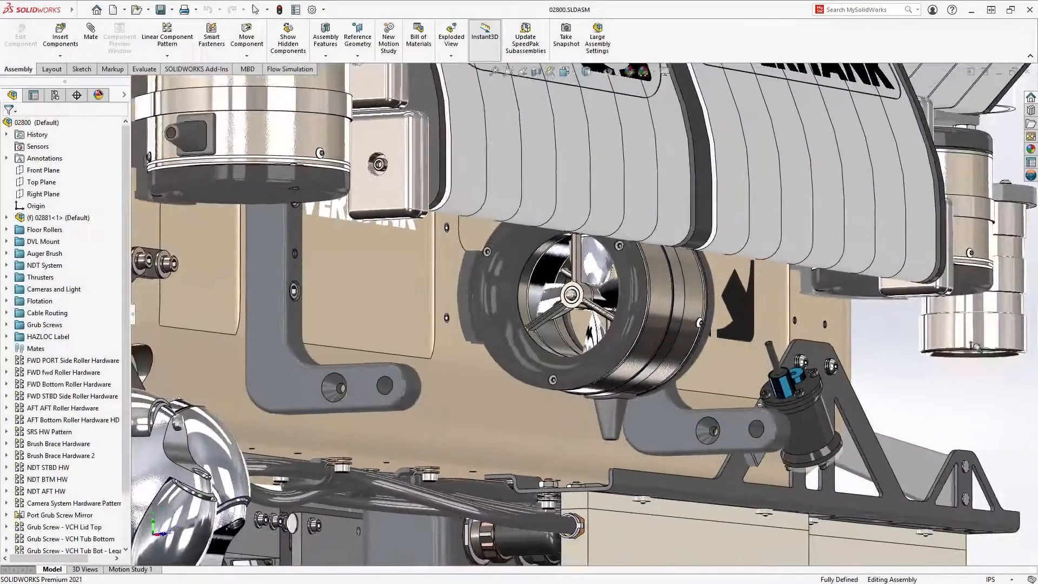
{"action": "middle_click_drag", "start_coordinate": [977, 354], "coordinate": [976, 391], "text": "shift"}
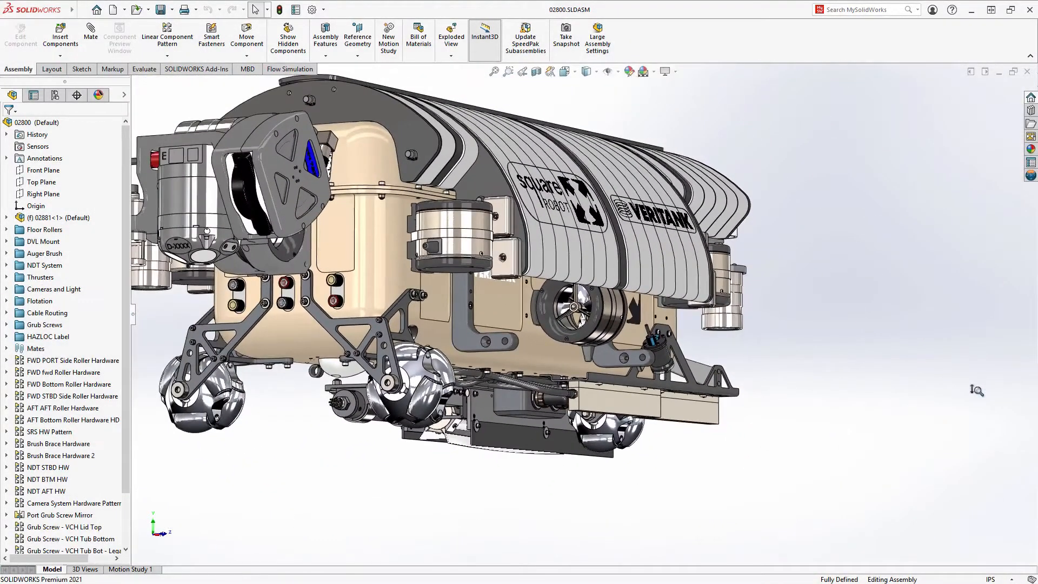
{"action": "left_click", "coordinate": [569, 358]}
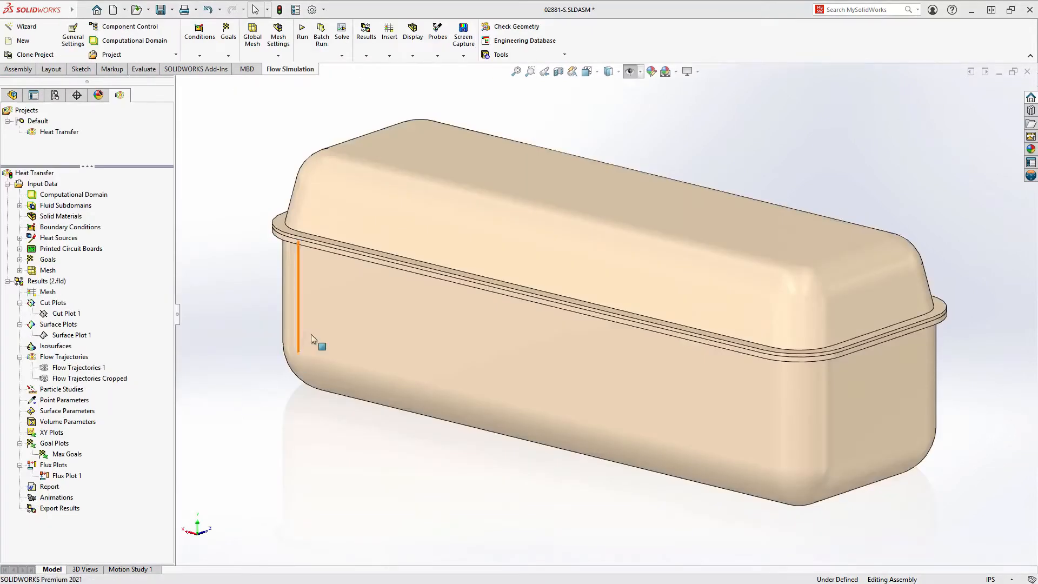
Step: Make the enclosure's base and lid transparent and display Flow Trajectories 1
{"action": "left_click", "coordinate": [324, 311]}
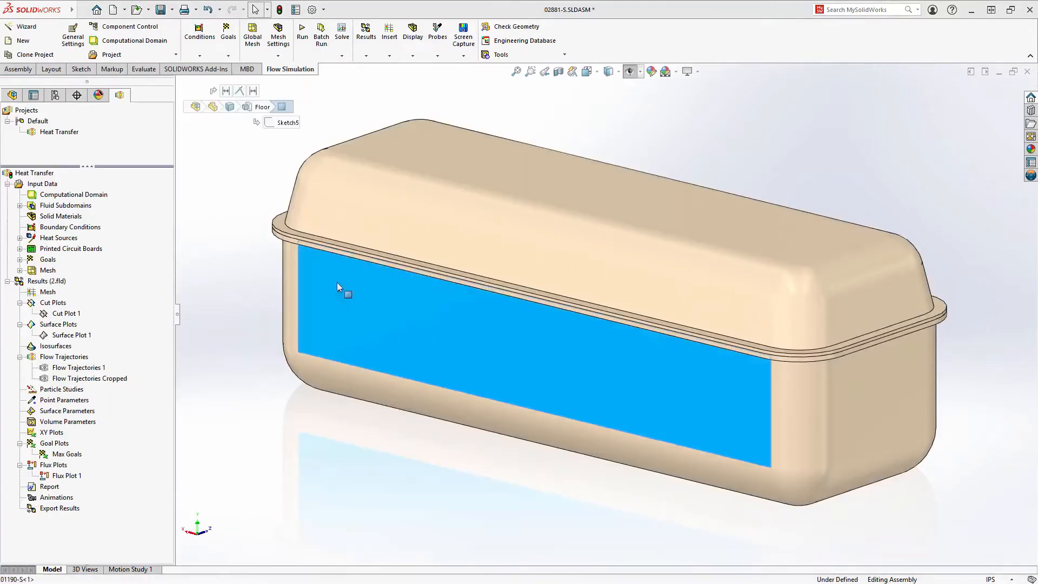
{"action": "left_click", "coordinate": [345, 216], "text": "ctrl"}
{"action": "left_click", "coordinate": [400, 167]}
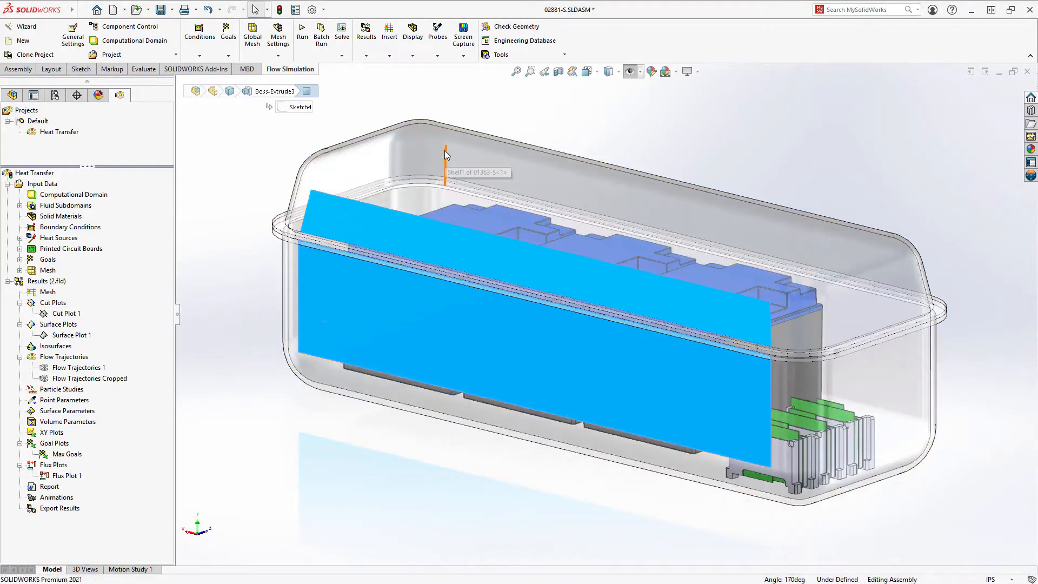
{"action": "left_click", "coordinate": [234, 279]}
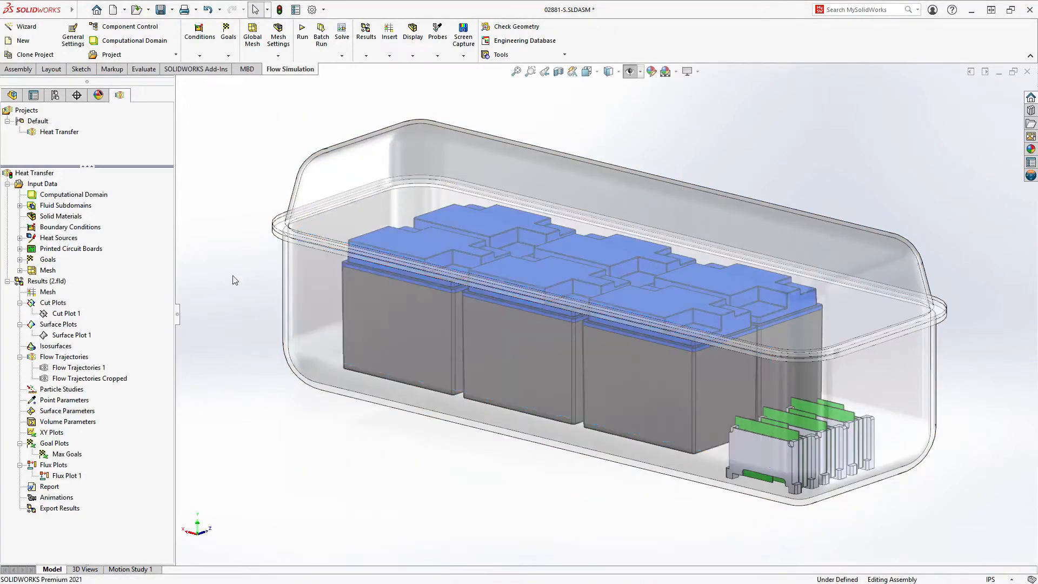
{"action": "right_click", "coordinate": [93, 369]}
{"action": "left_click", "coordinate": [189, 442]}
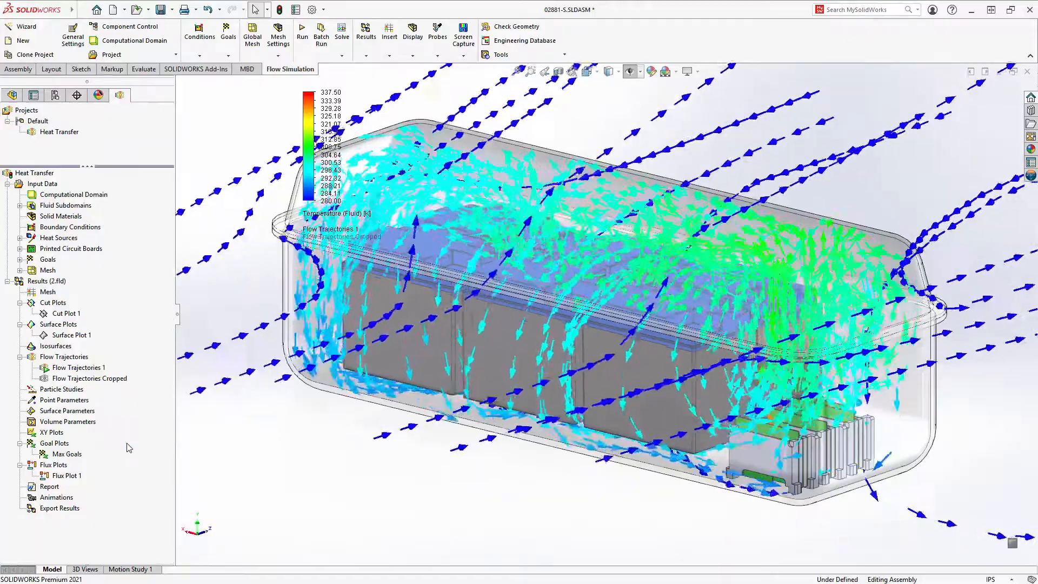
Step: Show Flux Plot 1 in an enlarged pane and update its diagram
{"action": "right_click", "coordinate": [71, 476]}
{"action": "left_click", "coordinate": [81, 482]}
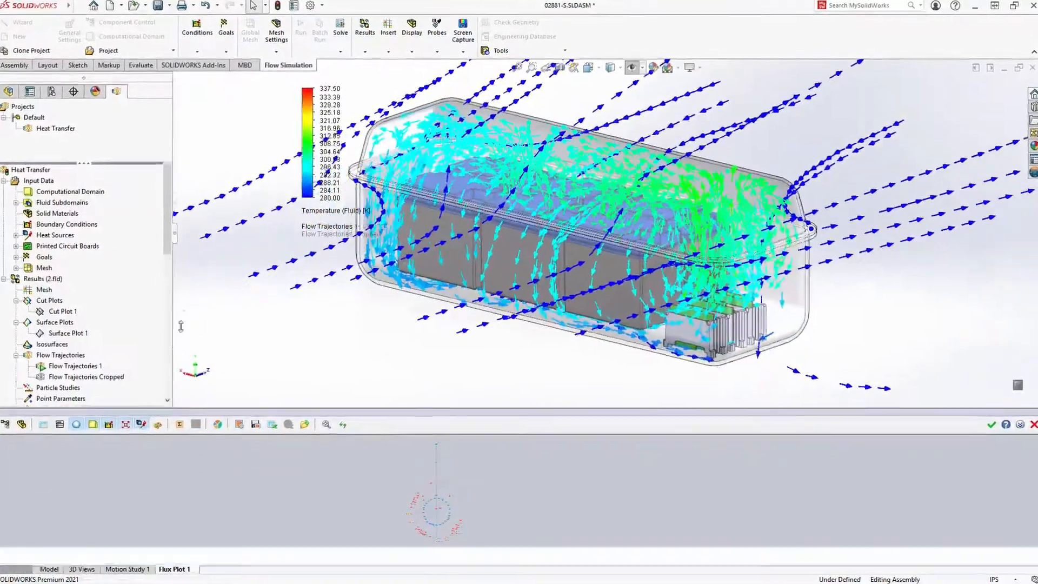
{"action": "left_click_drag", "start_coordinate": [181, 326], "coordinate": [198, 225]}
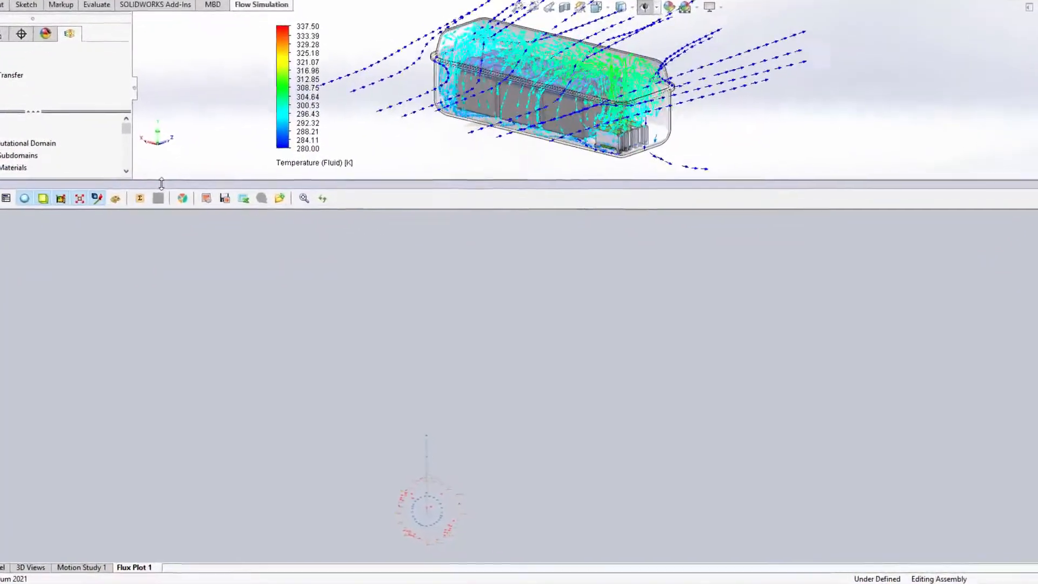
{"action": "left_click", "coordinate": [322, 199]}
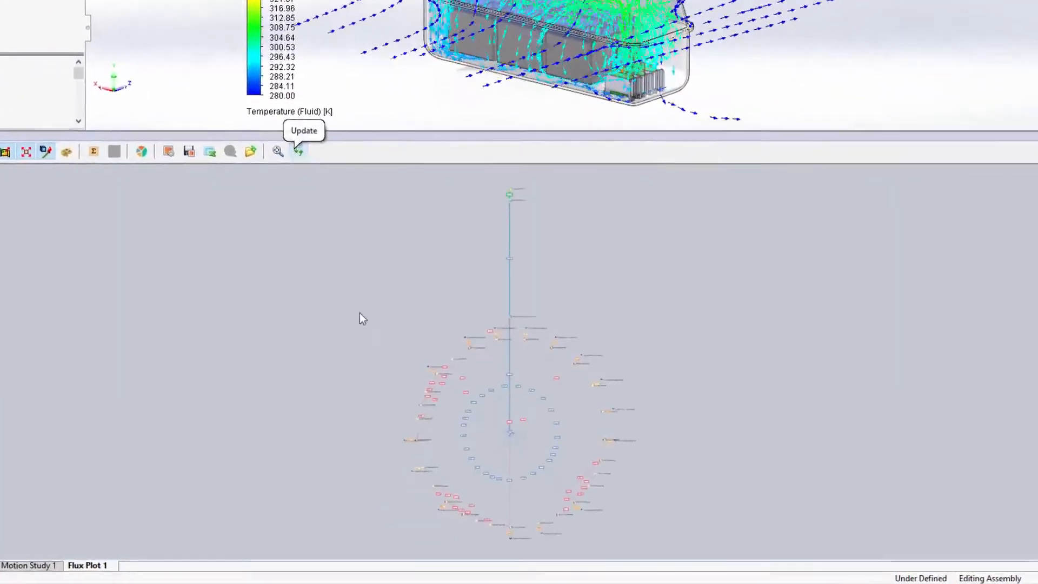
Step: Examine the heat flow values between the components in the Flux Plot 1 diagram
{"action": "scroll", "coordinate": [457, 407], "scroll_direction": "up", "scroll_amount": 5}
{"action": "middle_click_drag", "start_coordinate": [571, 457], "coordinate": [463, 209]}
{"action": "middle_click_drag", "start_coordinate": [600, 466], "coordinate": [319, 291]}
{"action": "middle_click_drag", "start_coordinate": [863, 370], "coordinate": [505, 290]}
{"action": "middle_click_drag", "start_coordinate": [605, 234], "coordinate": [474, 493]}
{"action": "middle_click_drag", "start_coordinate": [424, 253], "coordinate": [692, 434]}
{"action": "middle_click_drag", "start_coordinate": [454, 185], "coordinate": [585, 485]}
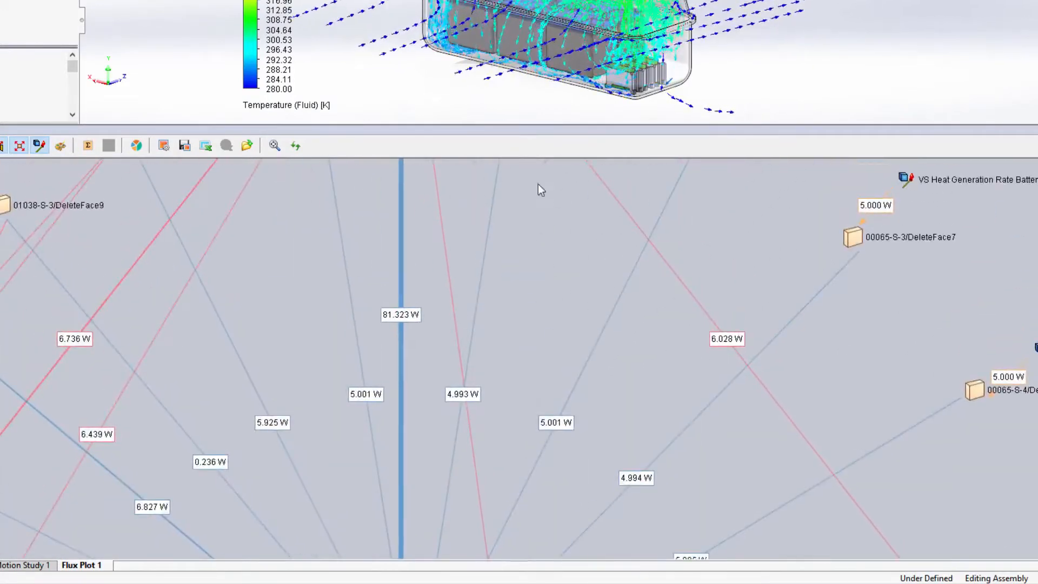
Step: Group all components in the Flux Plot 1 diagram and refresh the plot
{"action": "scroll", "coordinate": [552, 515], "scroll_direction": "down", "scroll_amount": 3}
{"action": "middle_click_drag", "start_coordinate": [538, 199], "coordinate": [536, 275]}
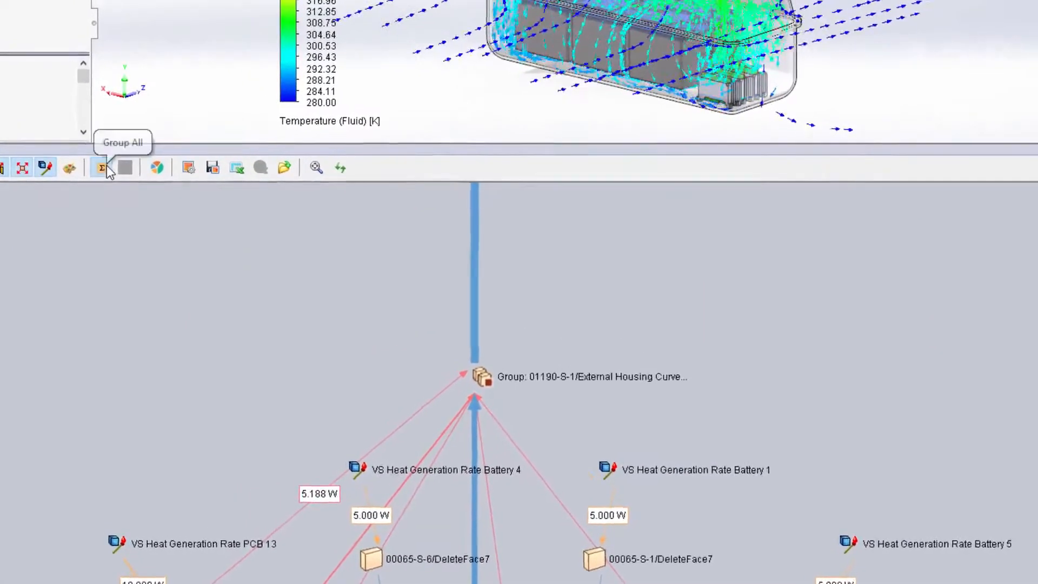
{"action": "left_click", "coordinate": [106, 166]}
{"action": "left_click", "coordinate": [340, 168]}
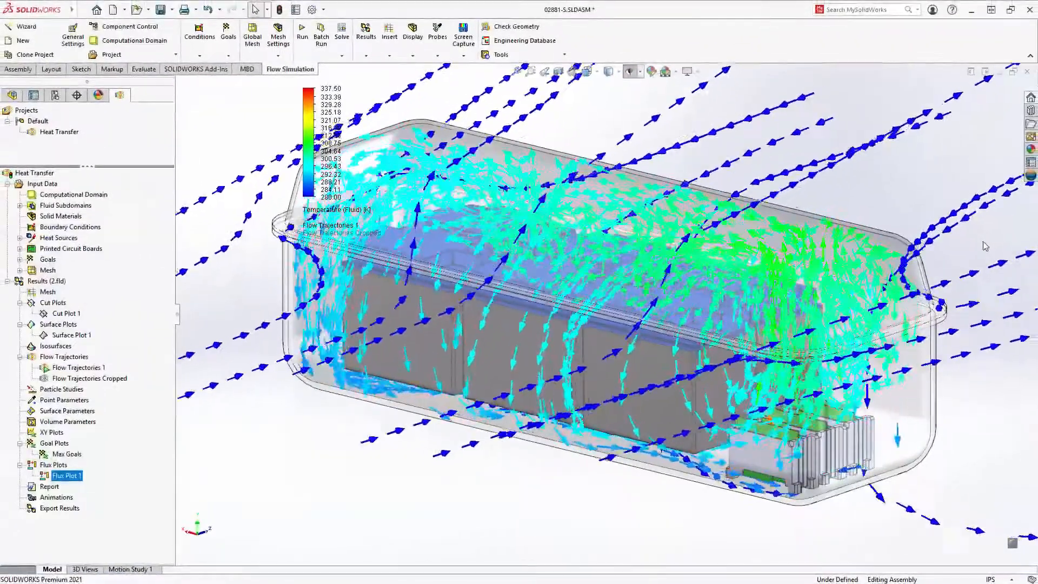
Step: Hide Flow Trajectories 1 and show Flow Trajectories Cropped around the batteries
{"action": "right_click", "coordinate": [96, 367]}
{"action": "left_click", "coordinate": [123, 390]}
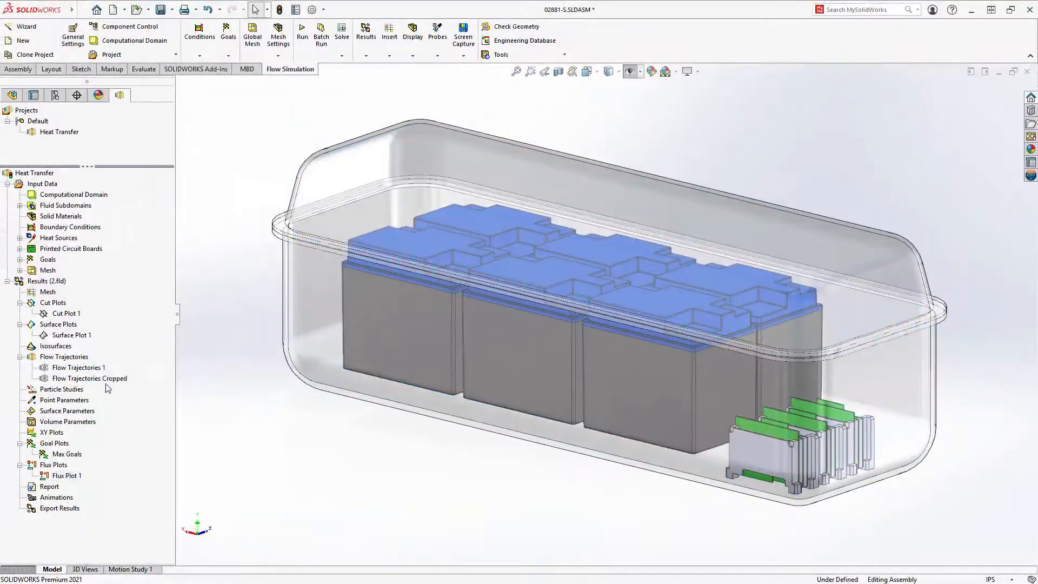
{"action": "right_click", "coordinate": [107, 383]}
{"action": "left_click", "coordinate": [110, 404]}
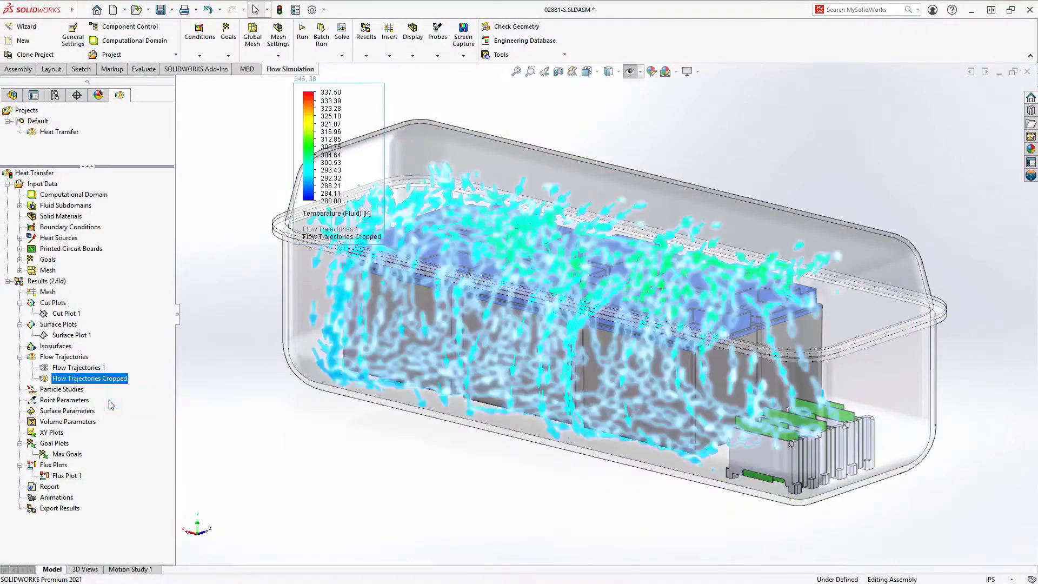
{"action": "middle_click_drag", "start_coordinate": [447, 385], "coordinate": [462, 427]}
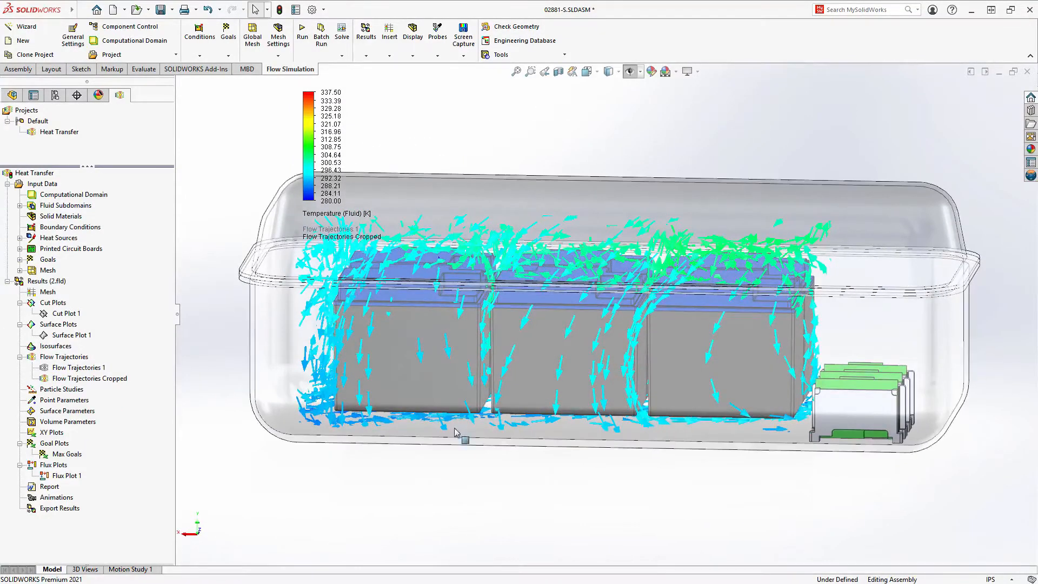
Step: Edit Flow Trajectories Cropped so its Temperature (Fluid) color range is auto-scaled to the plot's own minimum and maximum
{"action": "right_click", "coordinate": [120, 385]}
{"action": "left_click", "coordinate": [138, 390]}
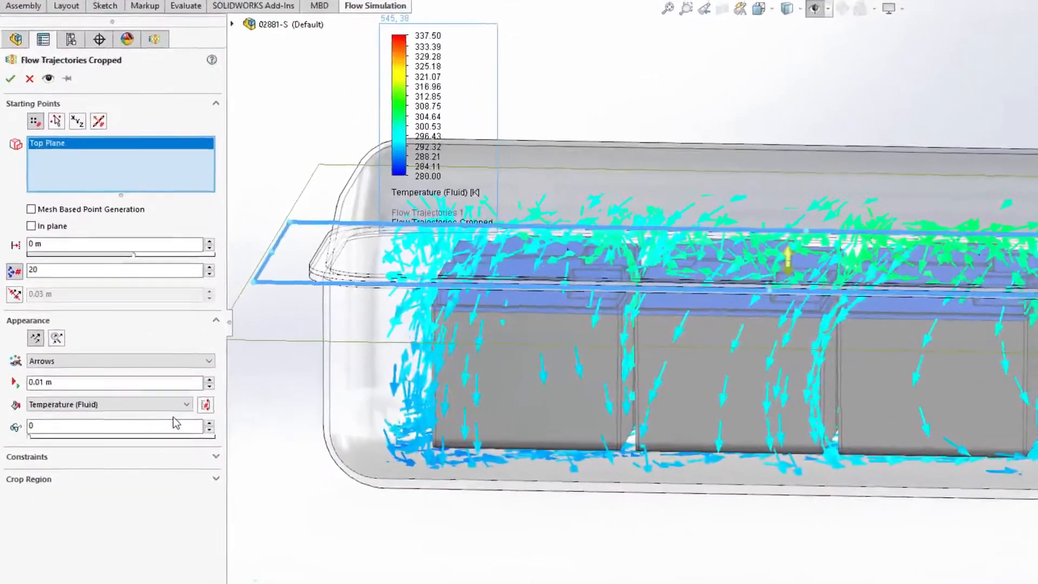
{"action": "left_click", "coordinate": [206, 405]}
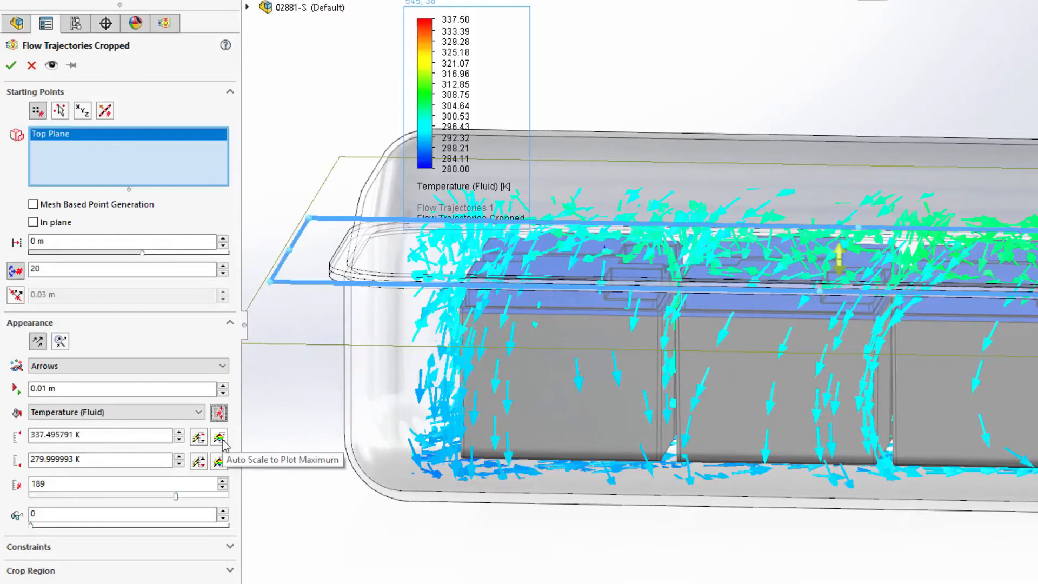
{"action": "left_click", "coordinate": [219, 437]}
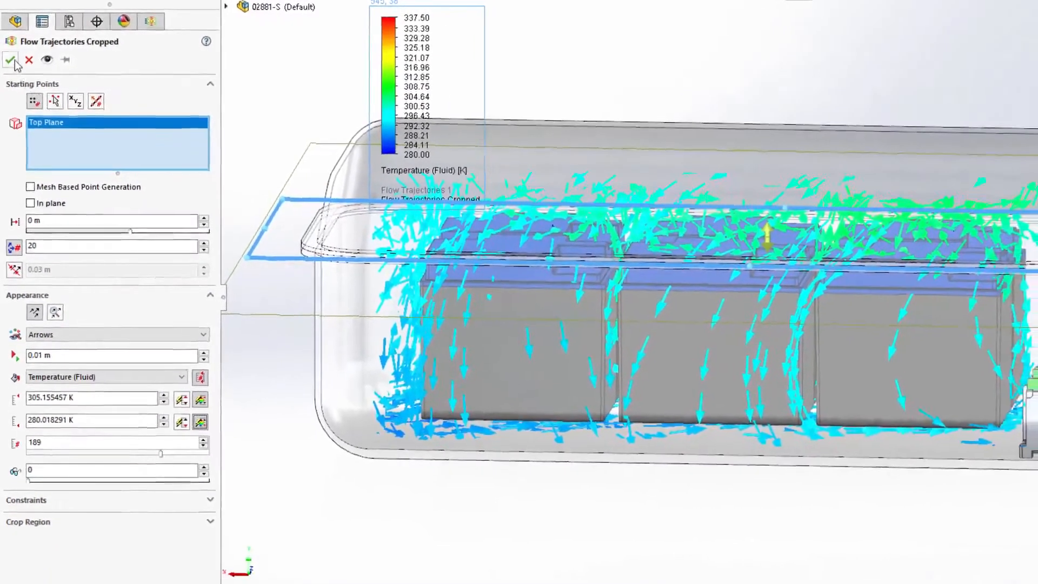
{"action": "left_click", "coordinate": [12, 66]}
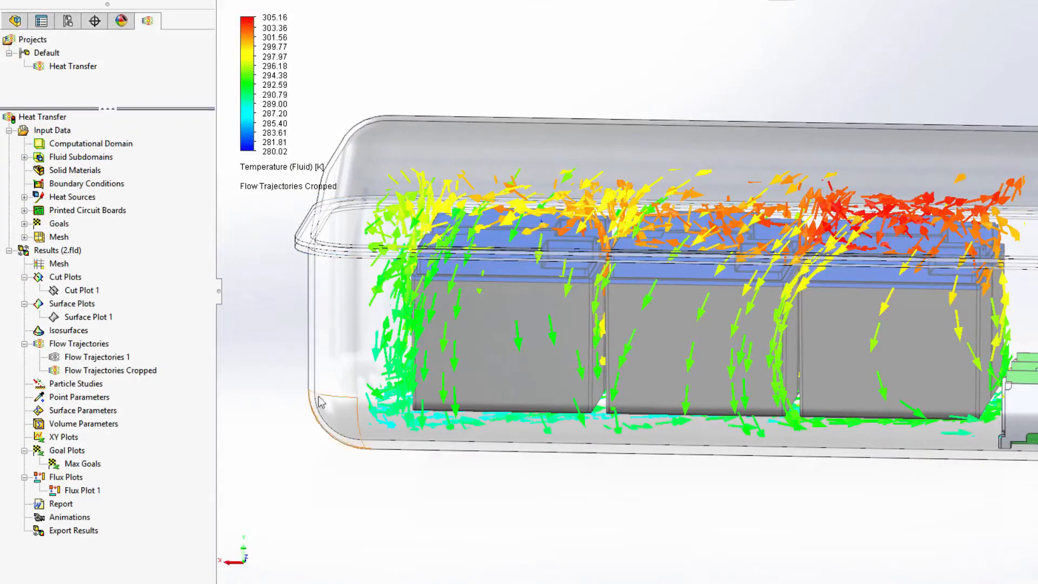
{"action": "middle_click_drag", "start_coordinate": [684, 526], "coordinate": [612, 551]}
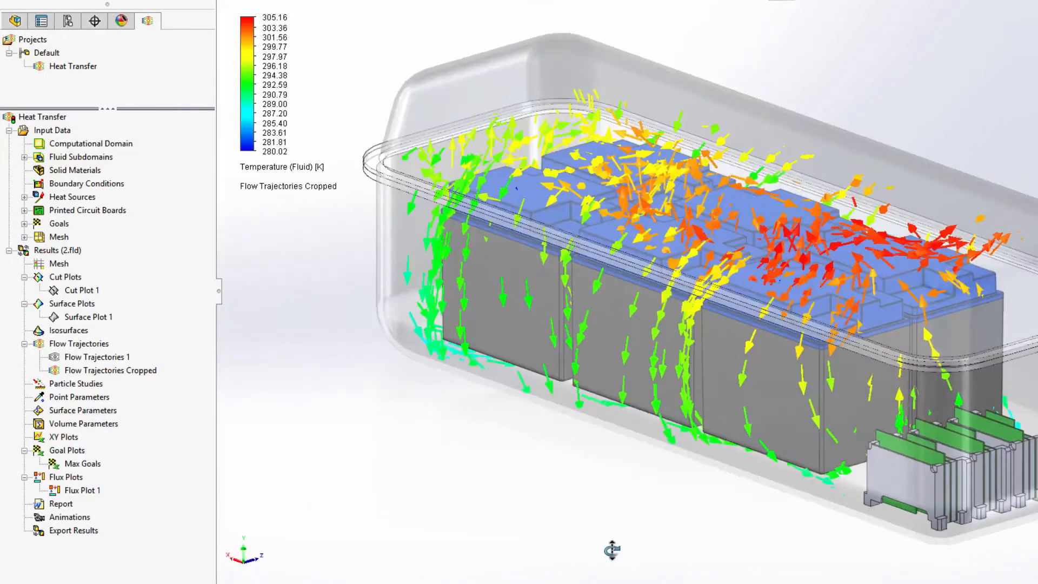
Step: Expand the project's goals and open the Max Battery Temperature goal to review its definition
{"action": "left_click", "coordinate": [24, 224]}
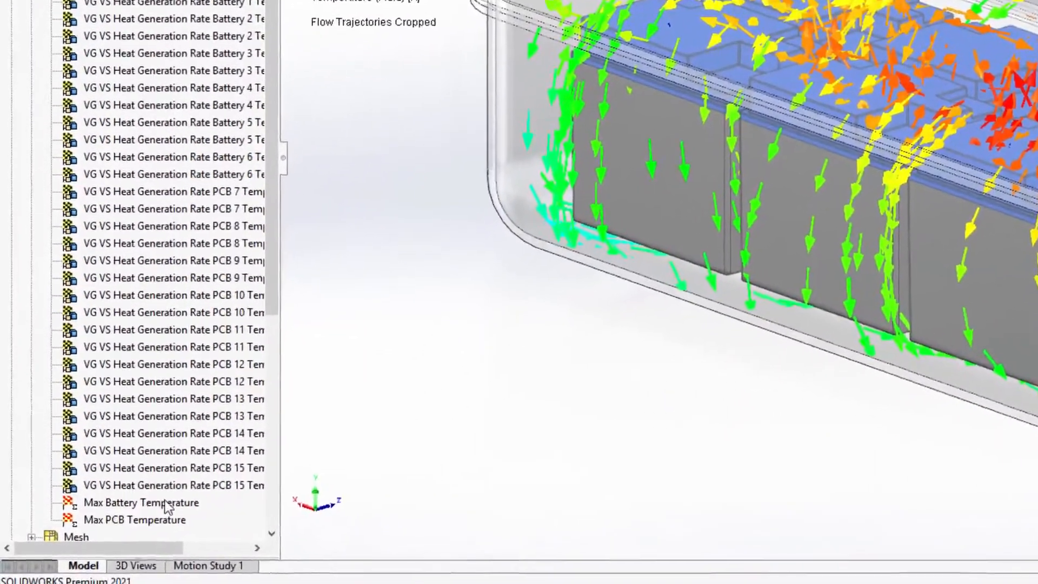
{"action": "left_click", "coordinate": [142, 541]}
{"action": "double_click", "coordinate": [171, 500]}
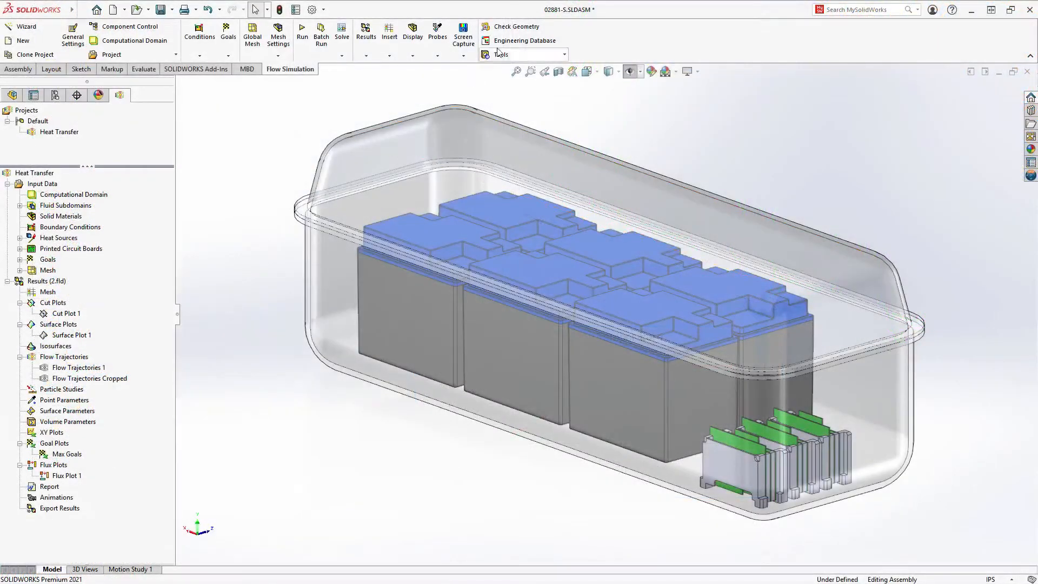
Step: Open the Engineering Database and view the formula of the custom visualization parameter y TRH
{"action": "left_click", "coordinate": [505, 43]}
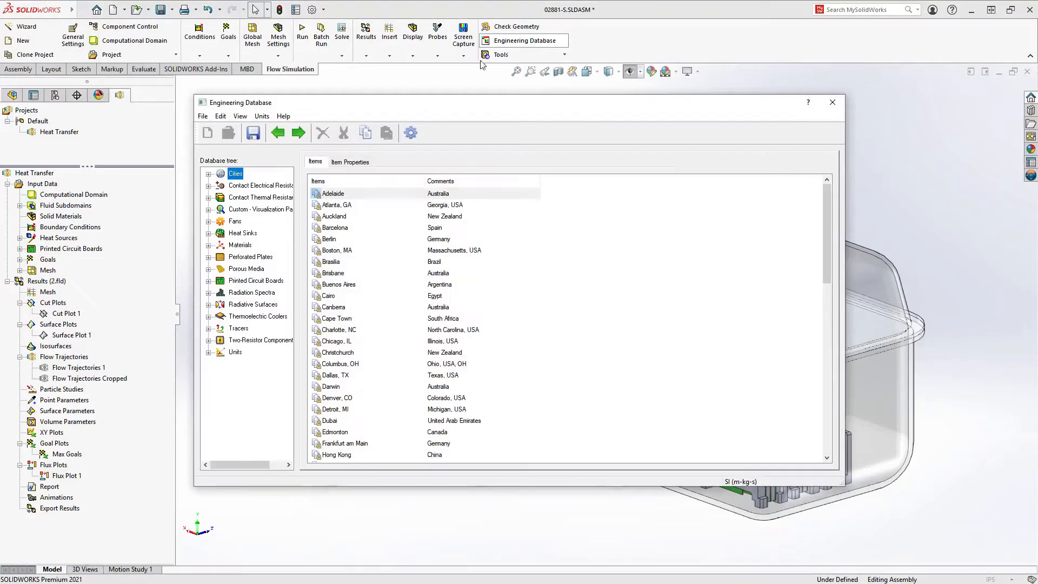
{"action": "left_click", "coordinate": [273, 209]}
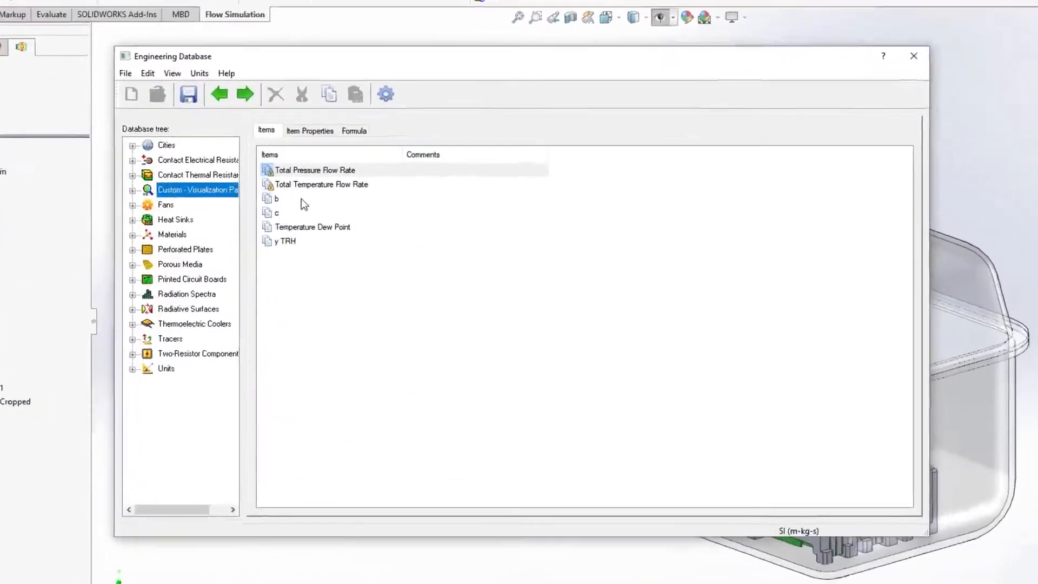
{"action": "left_click", "coordinate": [279, 236]}
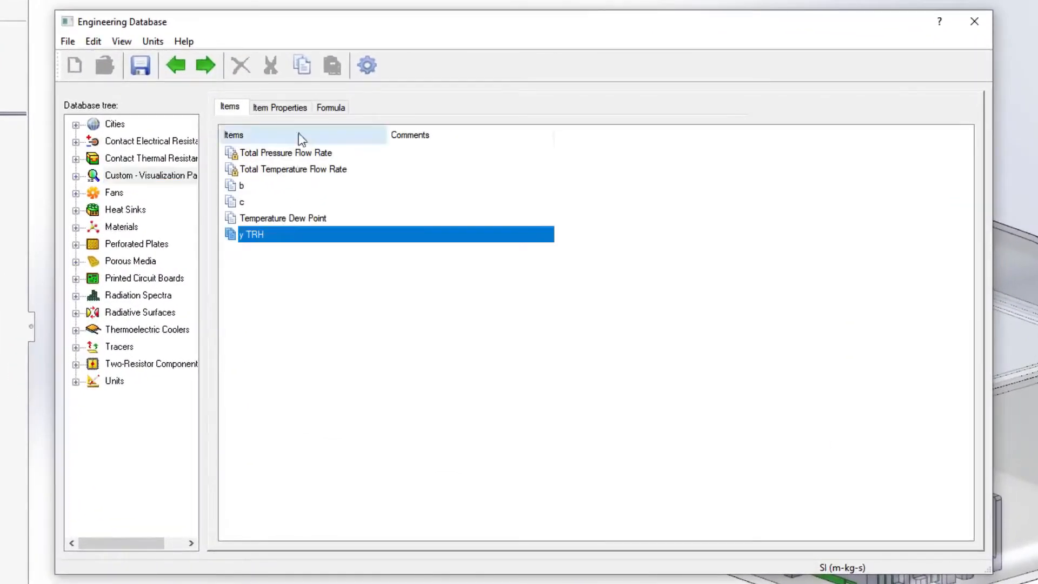
{"action": "left_click", "coordinate": [309, 116]}
{"action": "left_click", "coordinate": [331, 109]}
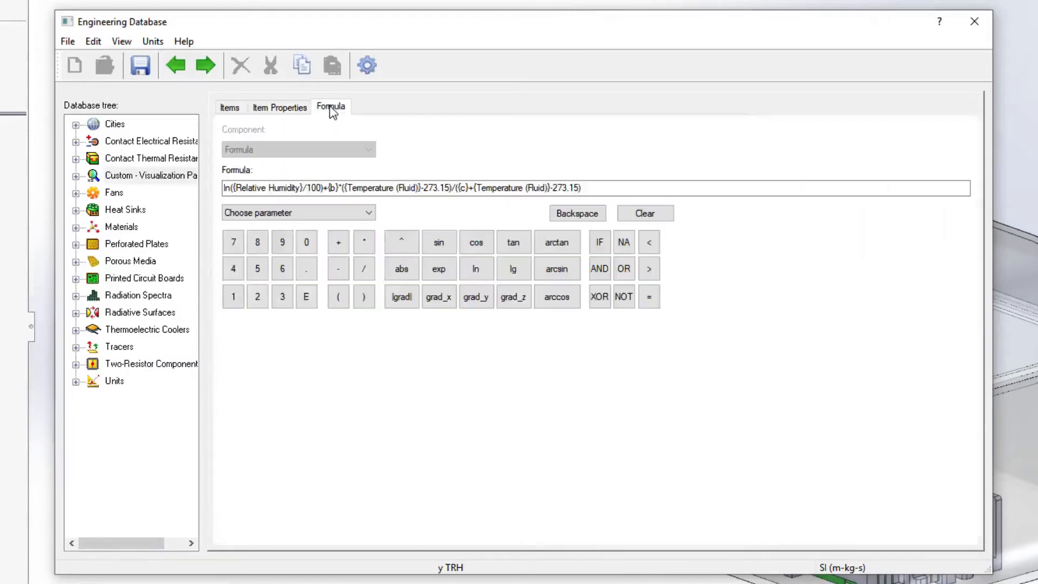
{"action": "left_click", "coordinate": [357, 188]}
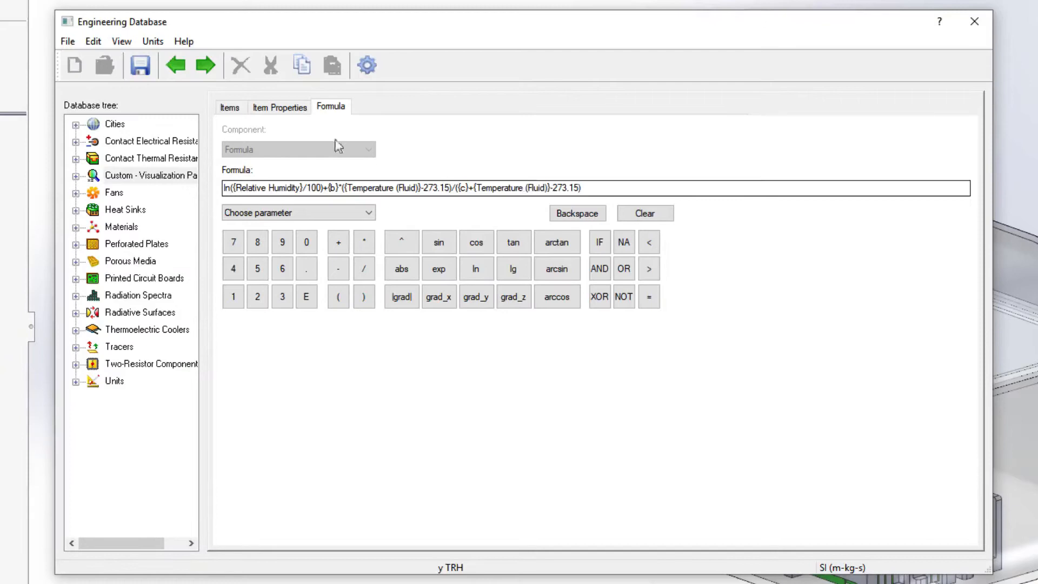
Step: View the formula of the Temperature Dew Point custom parameter and close the Engineering Database
{"action": "left_click", "coordinate": [230, 108]}
{"action": "left_click", "coordinate": [271, 219]}
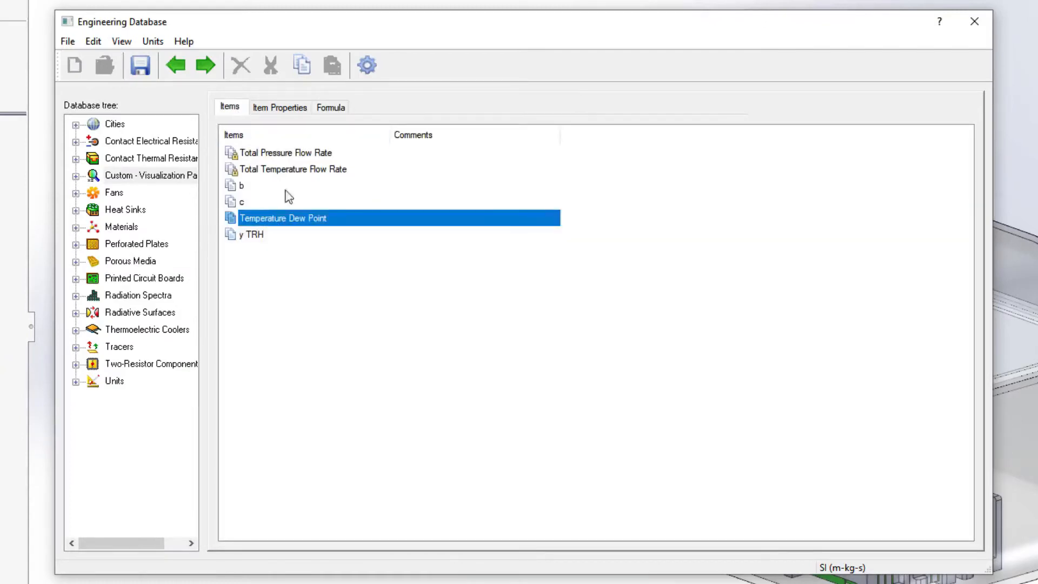
{"action": "left_click", "coordinate": [330, 107]}
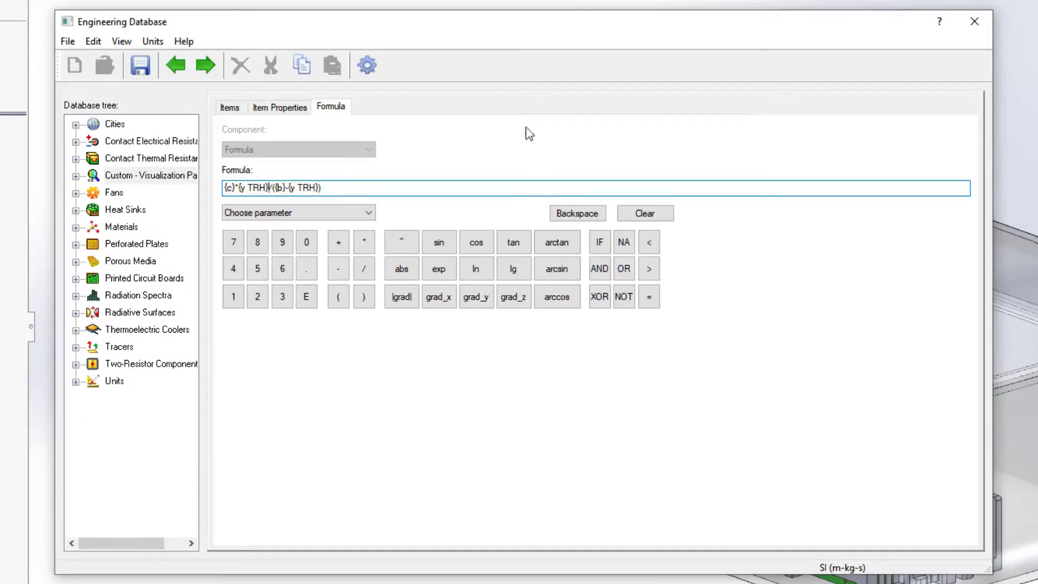
{"action": "left_click", "coordinate": [974, 21]}
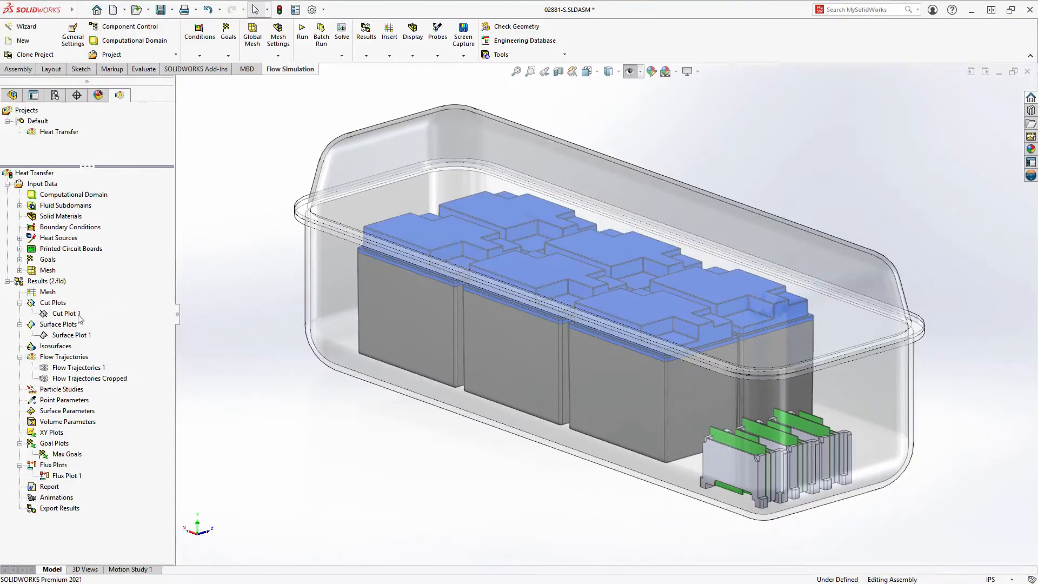
Step: Show Cut Plot 1 and Surface Plot 1 together and inspect the dew point contours inside the enclosure
{"action": "left_click", "coordinate": [77, 316]}
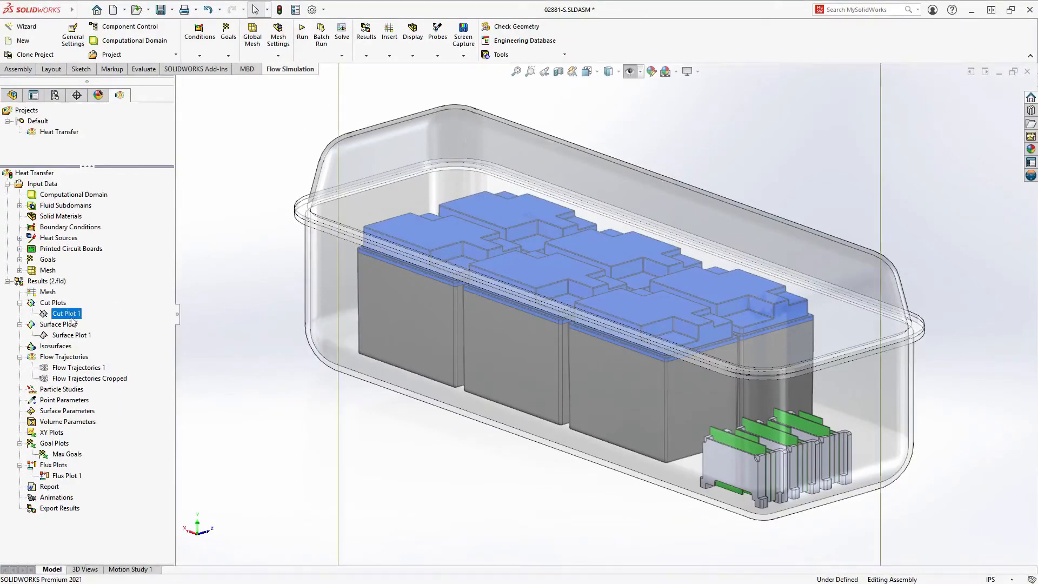
{"action": "left_click", "coordinate": [70, 336]}
{"action": "right_click", "coordinate": [70, 341]}
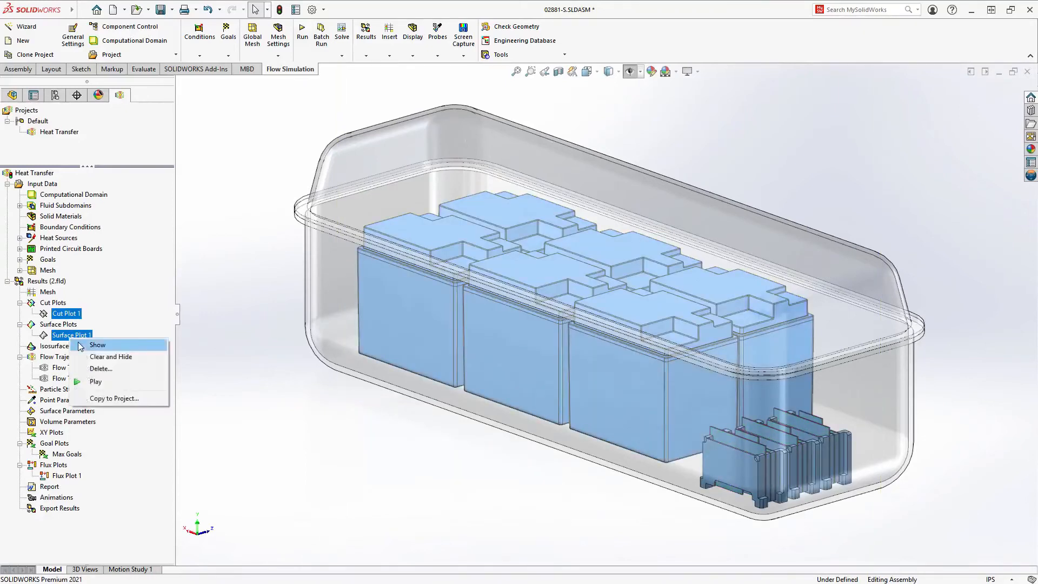
{"action": "left_click", "coordinate": [82, 345]}
{"action": "left_click", "coordinate": [223, 396]}
{"action": "middle_click_drag", "start_coordinate": [367, 446], "coordinate": [415, 413]}
{"action": "middle_click_drag", "start_coordinate": [446, 411], "coordinate": [238, 409]}
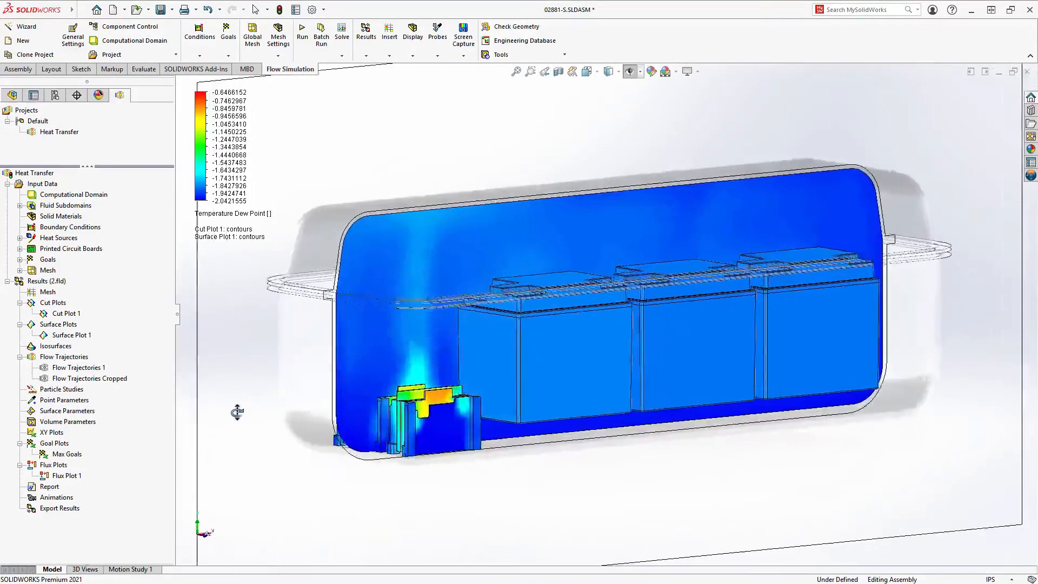